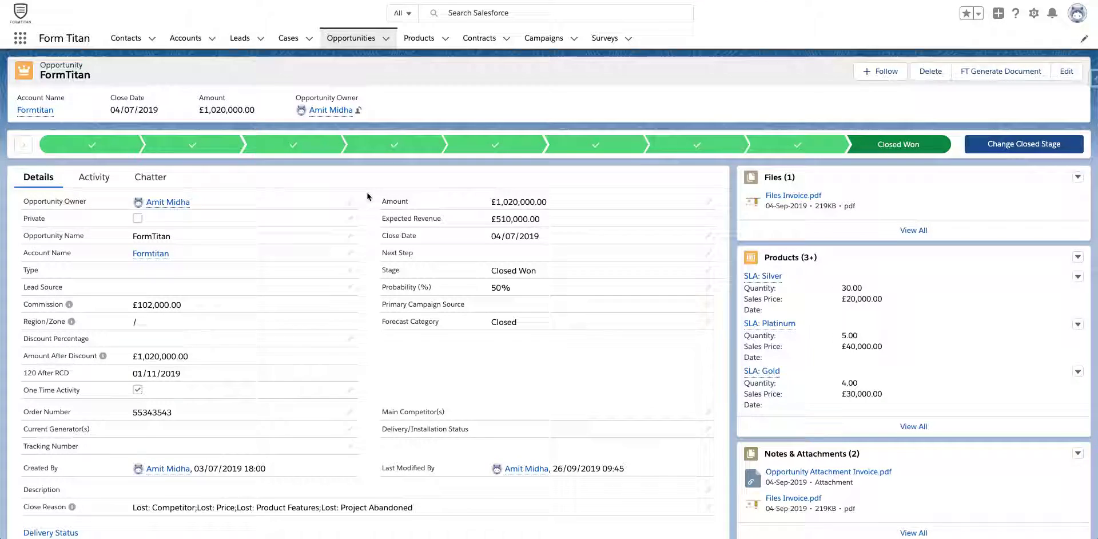
# Step: Review the FormTitan opportunity's Close Reason picklist values and cancel without changing them
pyautogui.scroll(-3, 366, 194)
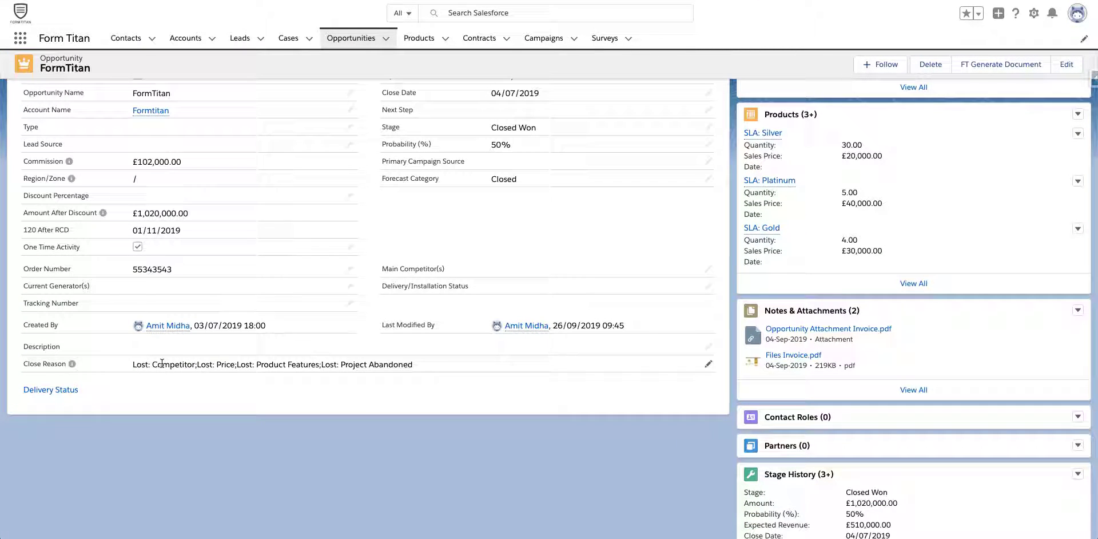
pyautogui.doubleClick(162, 362)
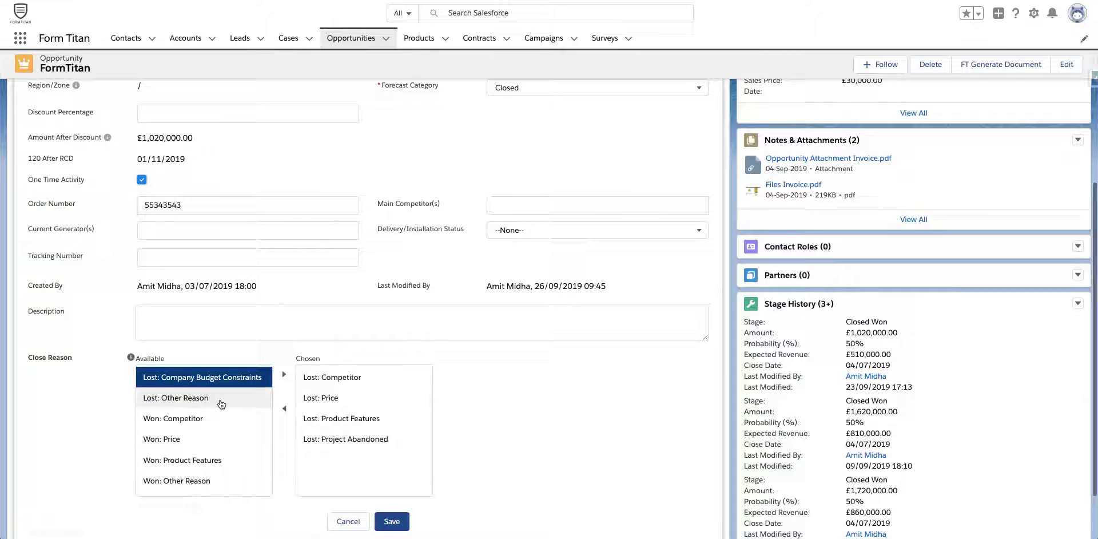
pyautogui.scroll(-1, 222, 404)
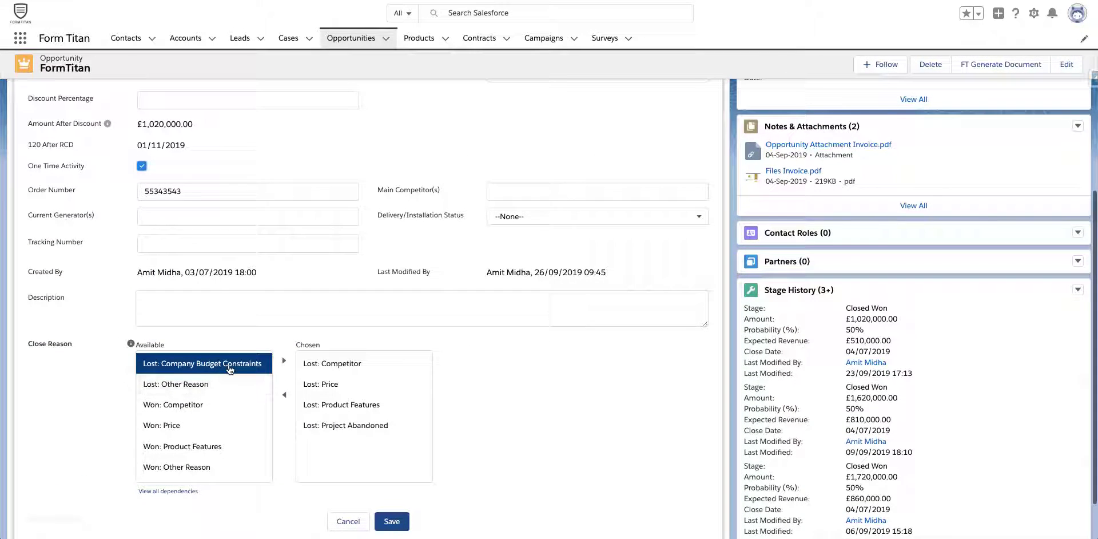
pyautogui.click(349, 521)
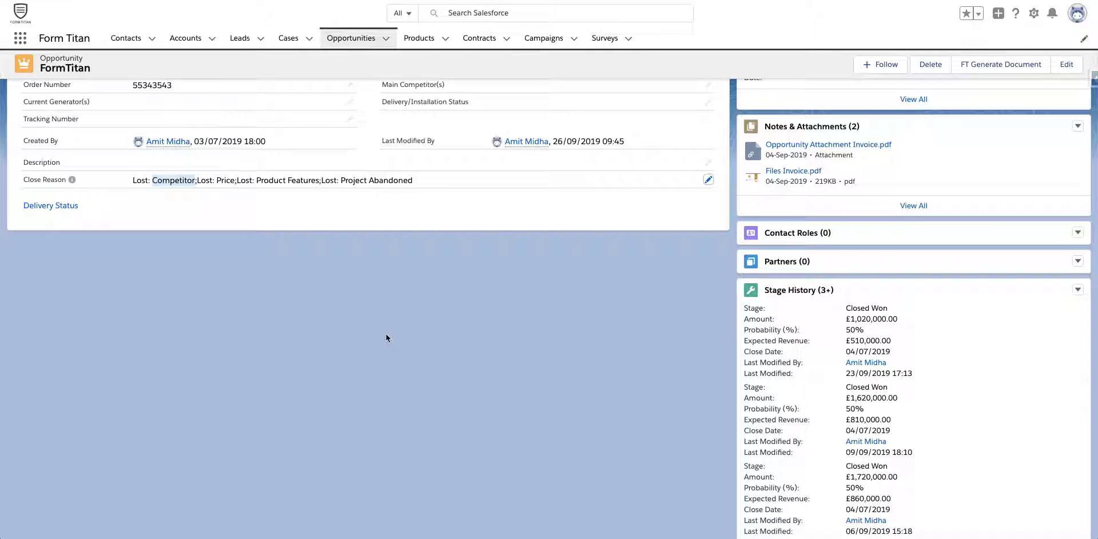
# Step: Open the Cloned from old opportunity record and inspect its empty Close Reason choices
pyautogui.click(351, 39)
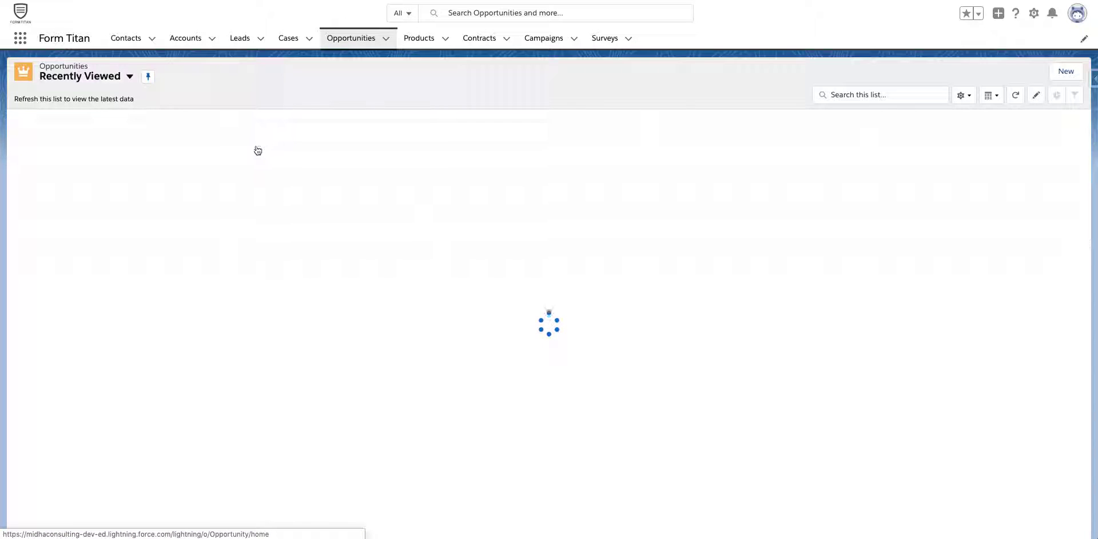
pyautogui.scroll(-1, 136, 317)
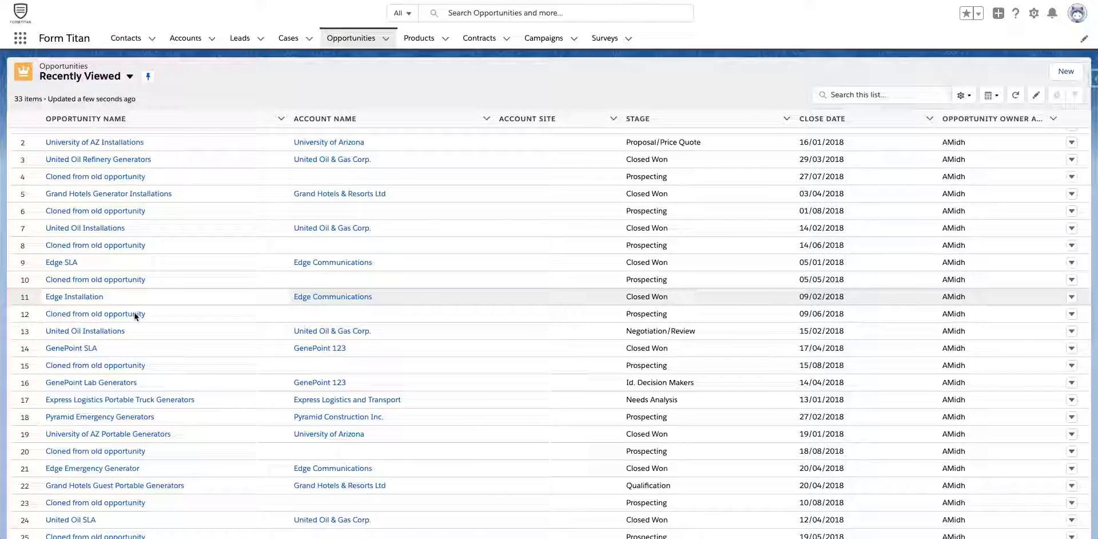
pyautogui.scroll(-3, 136, 317)
pyautogui.click(131, 311)
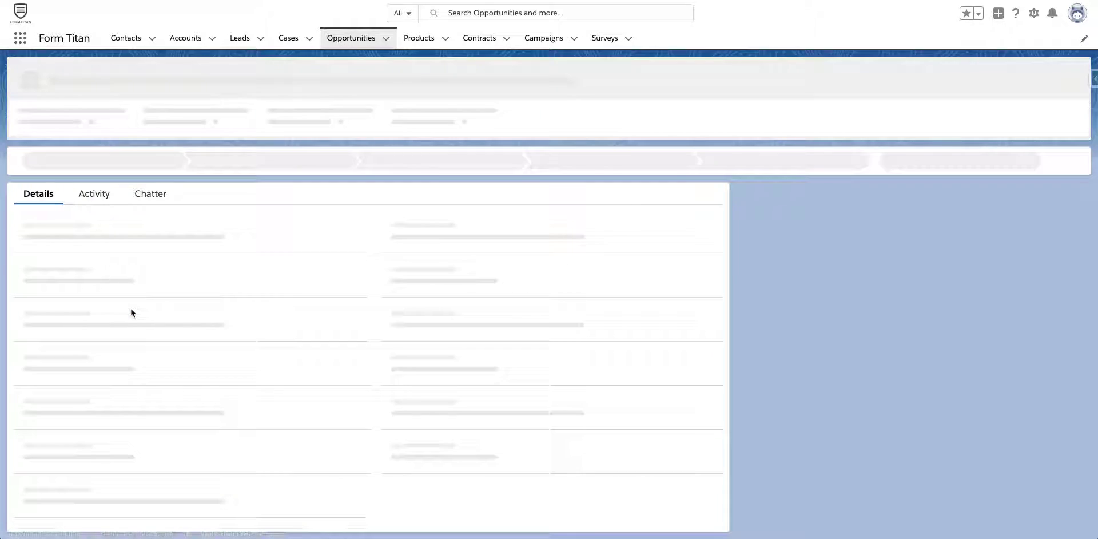
pyautogui.scroll(-1, 110, 481)
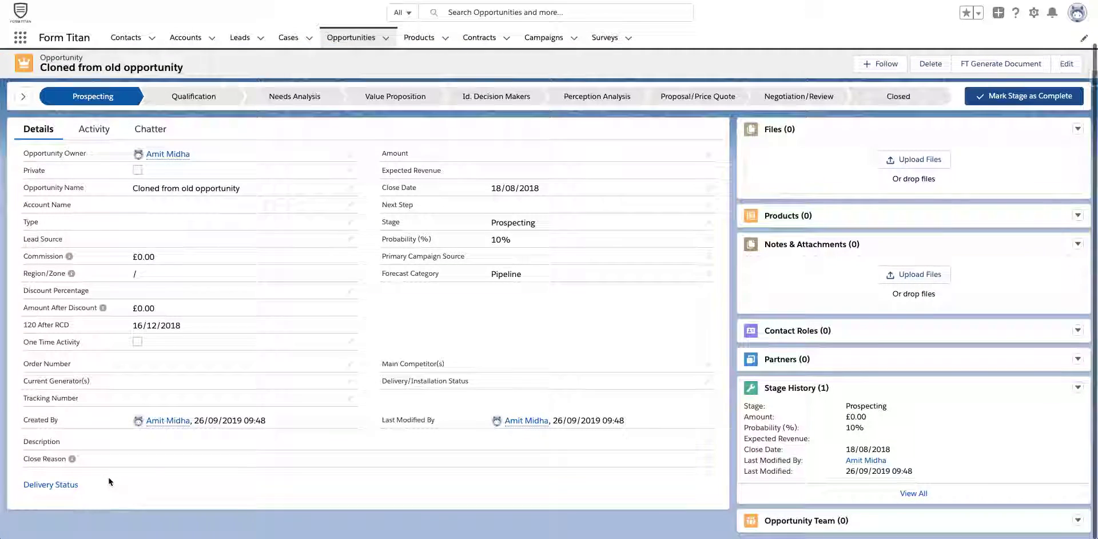
pyautogui.doubleClick(123, 457)
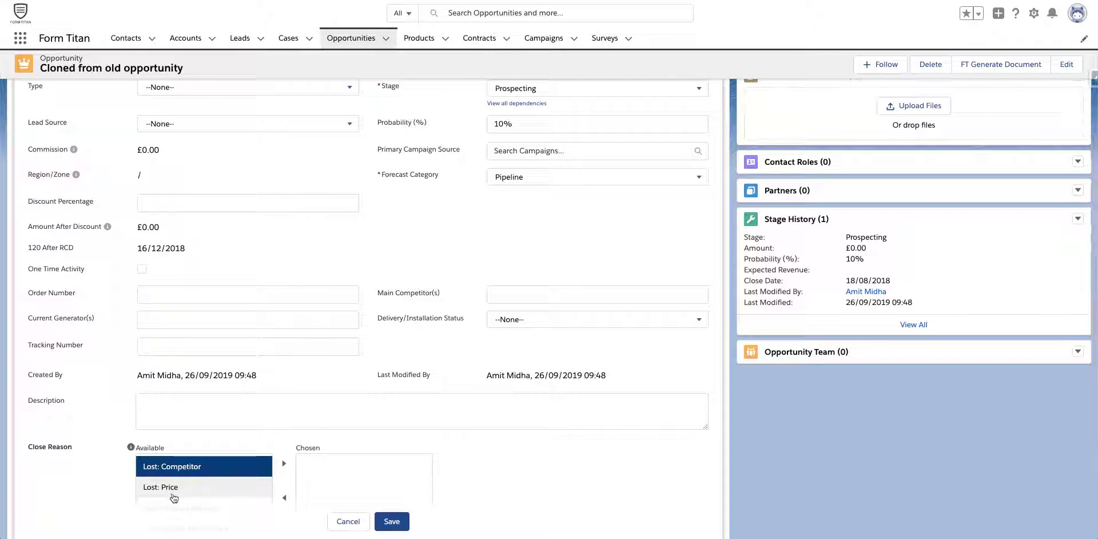
pyautogui.scroll(-1, 222, 503)
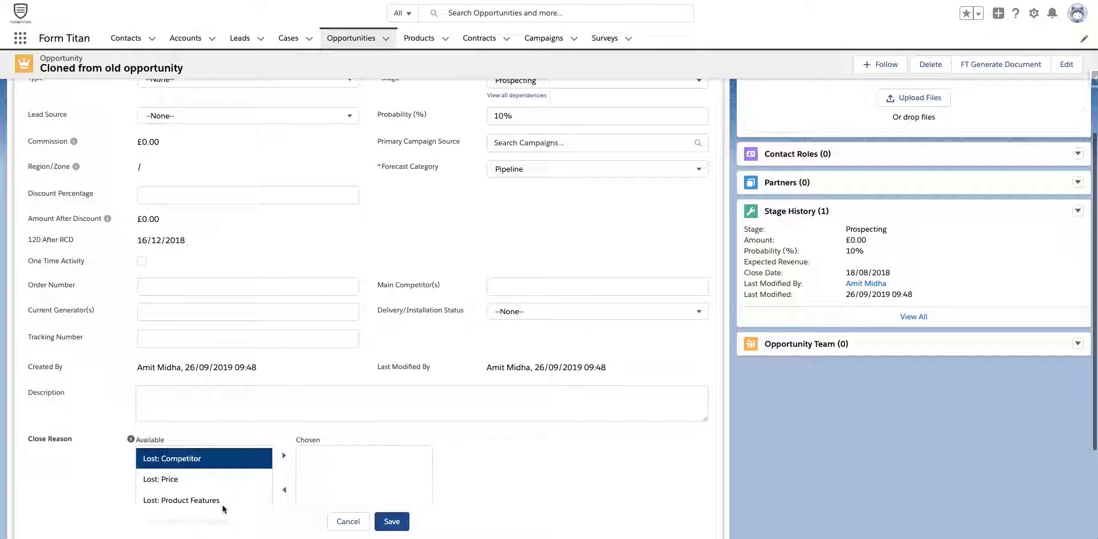
pyautogui.scroll(-1, 222, 503)
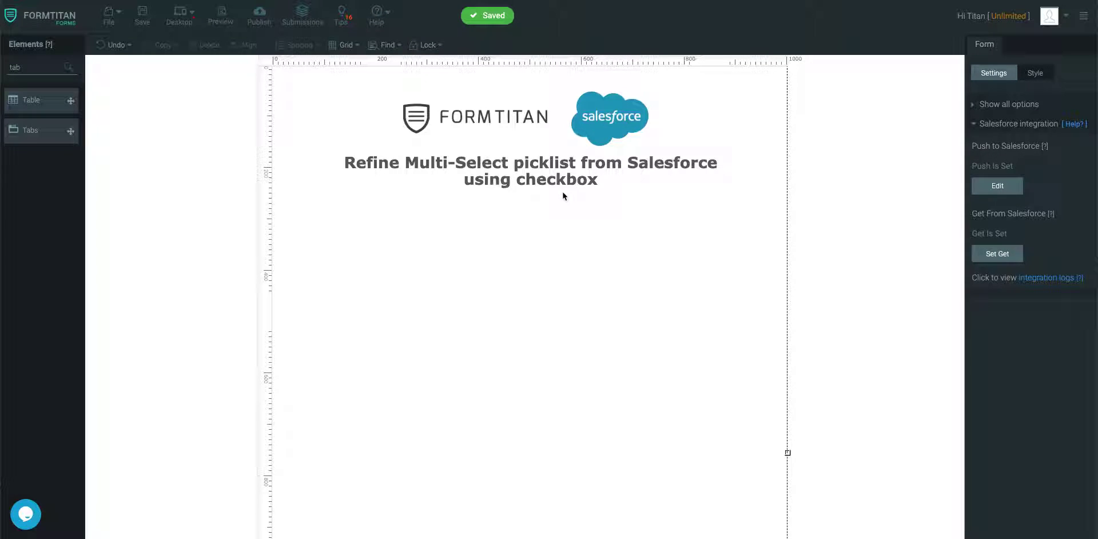
# Step: Search elements for 'check' and place a Checkbox field below the form title
pyautogui.doubleClick(40, 68)
pyautogui.write('check')
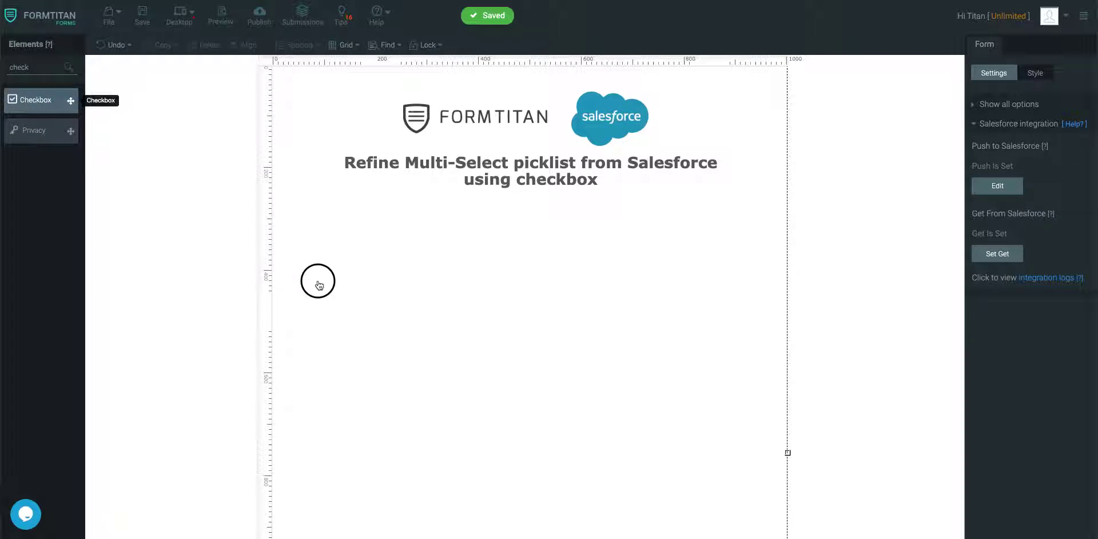
pyautogui.moveTo(318, 284); pyautogui.dragTo(312, 251)
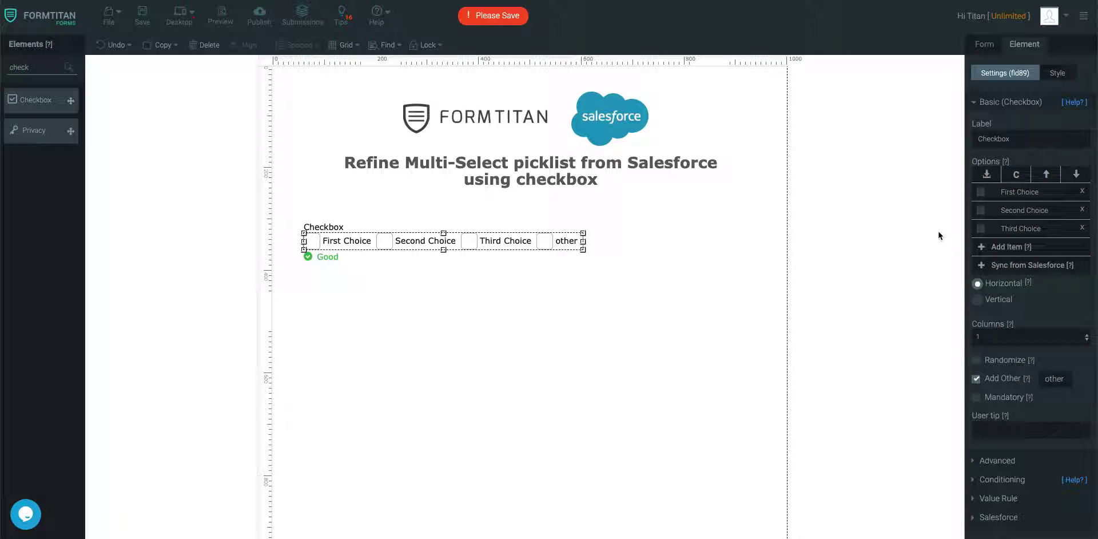
# Step: Make the checkbox vertical, remove its three default choices and Other, and label it 'Opportunity Close Reason'
pyautogui.click(977, 300)
pyautogui.click(1083, 191)
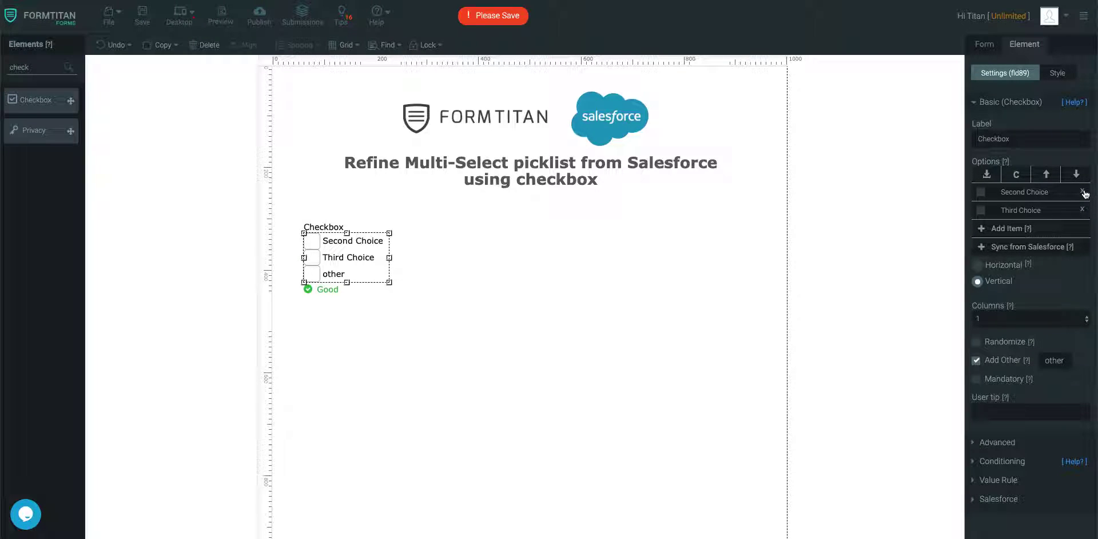
pyautogui.click(1083, 191)
pyautogui.click(1083, 191)
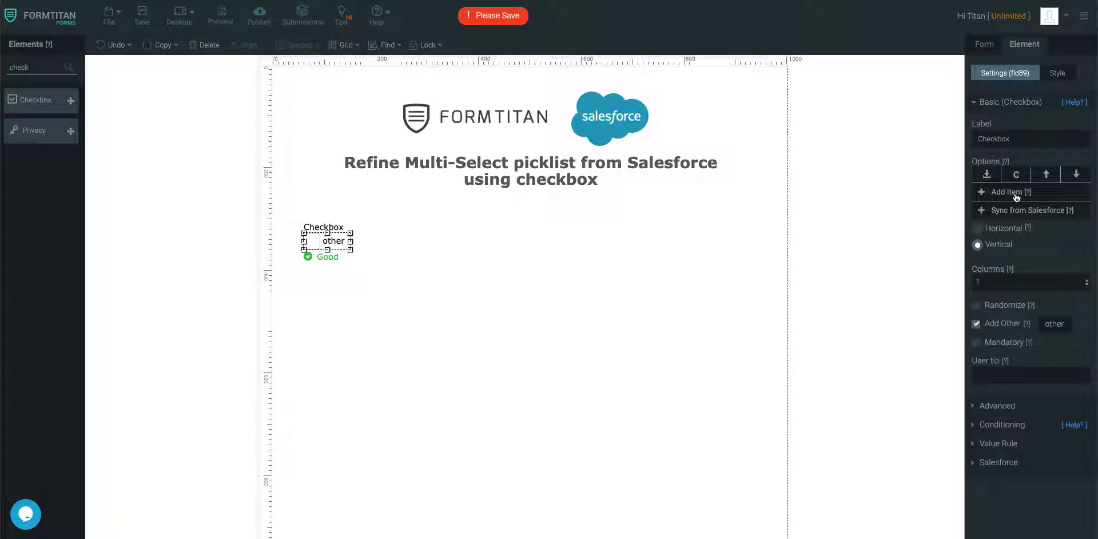
pyautogui.click(975, 324)
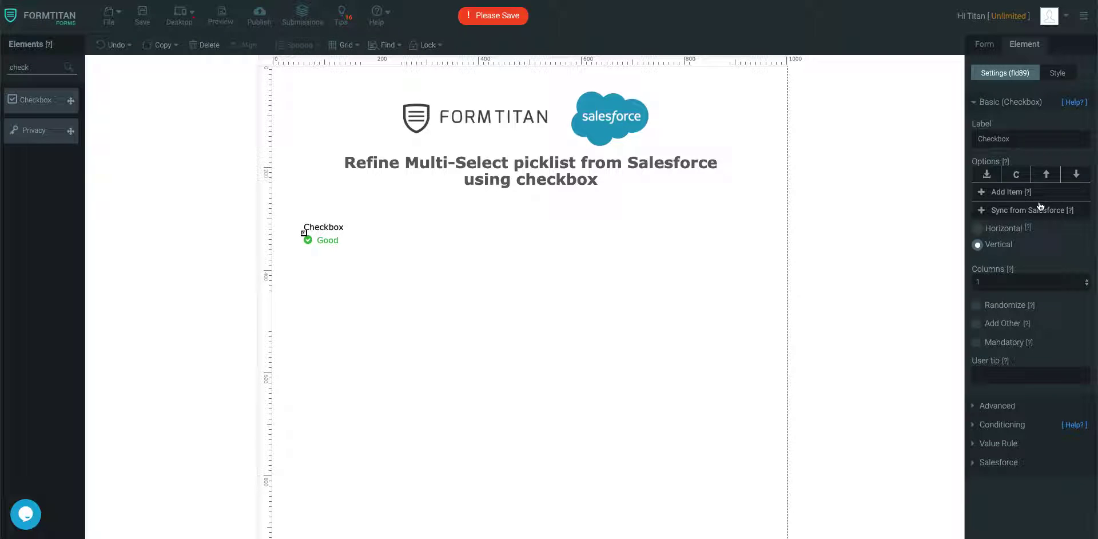
pyautogui.doubleClick(1024, 138)
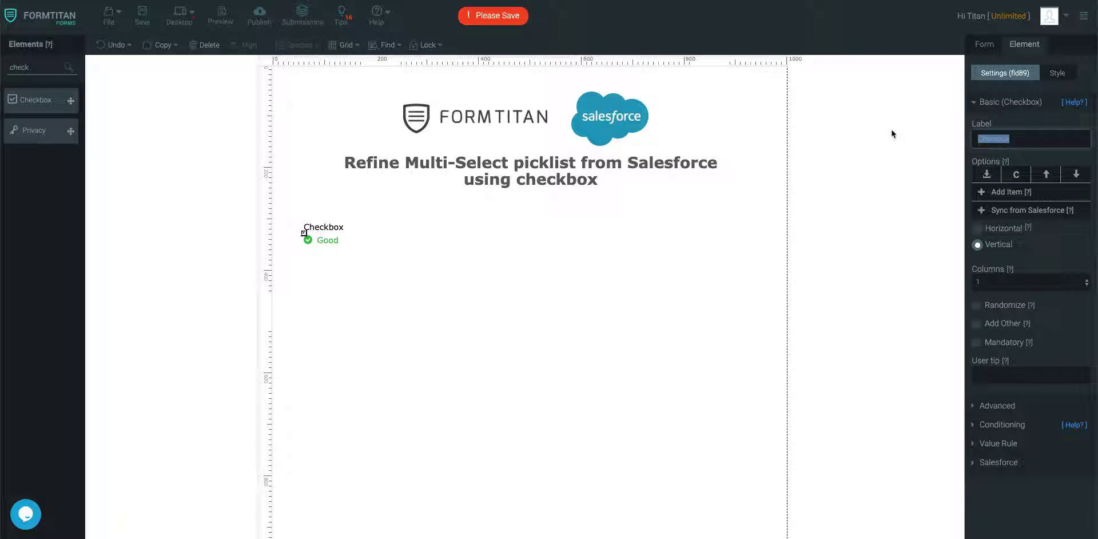
pyautogui.write('O')
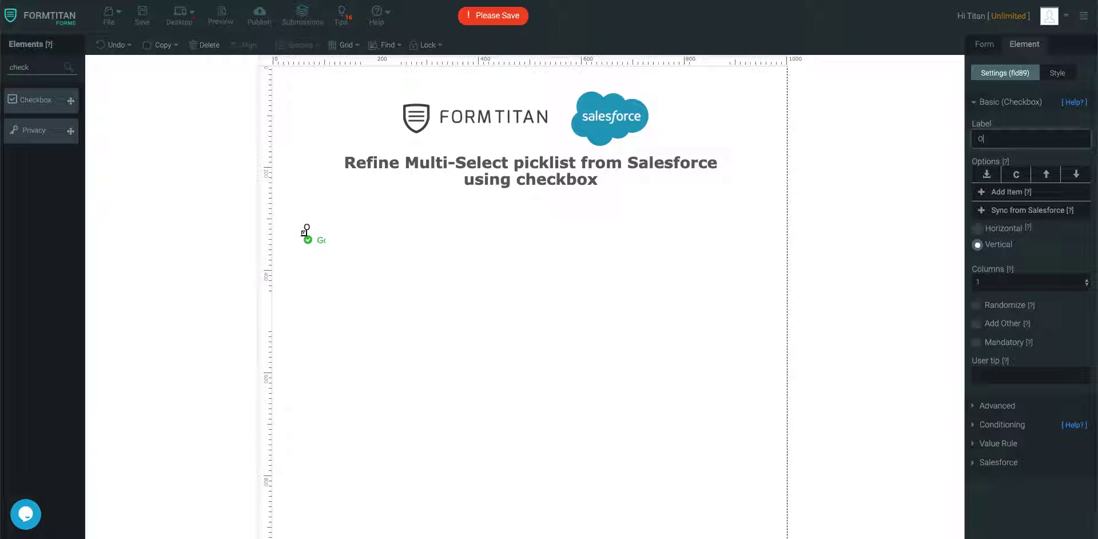
pyautogui.write('pportunity Close Reason')
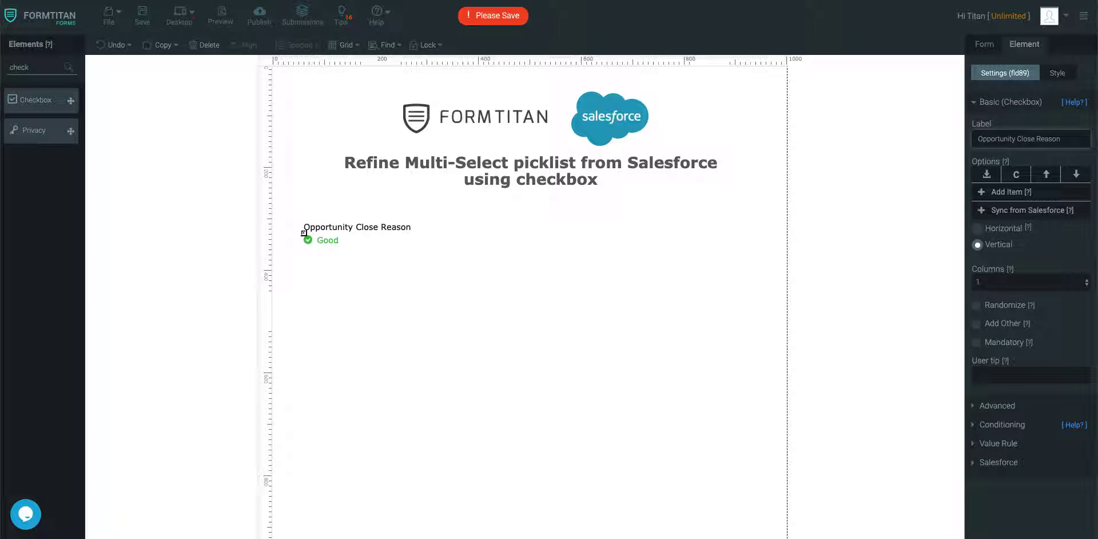
# Step: Start syncing the checkbox choices from Salesforce using the Opportunity object
pyautogui.click(1031, 212)
pyautogui.click(431, 88)
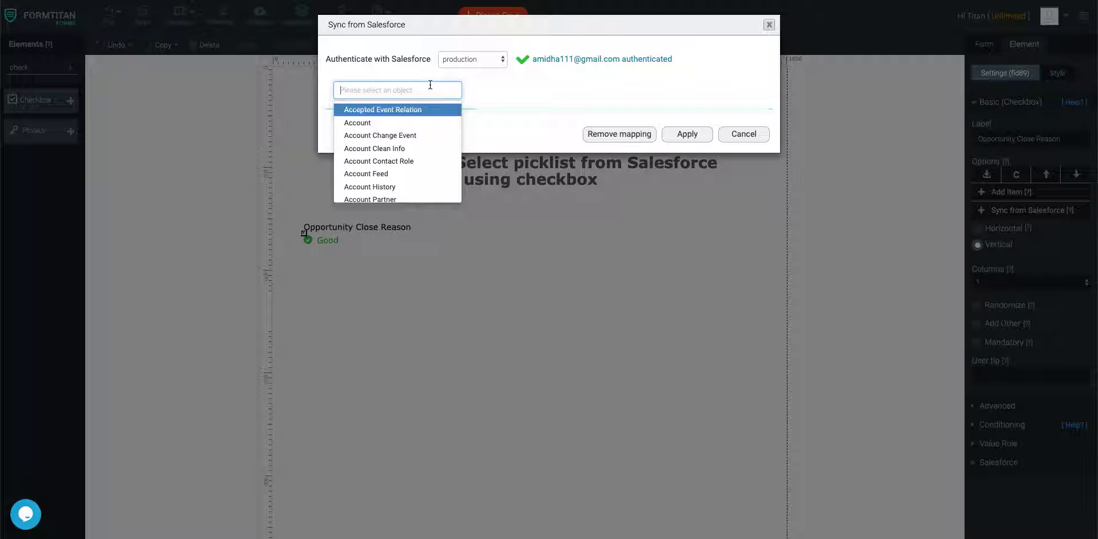
pyautogui.write('opport')
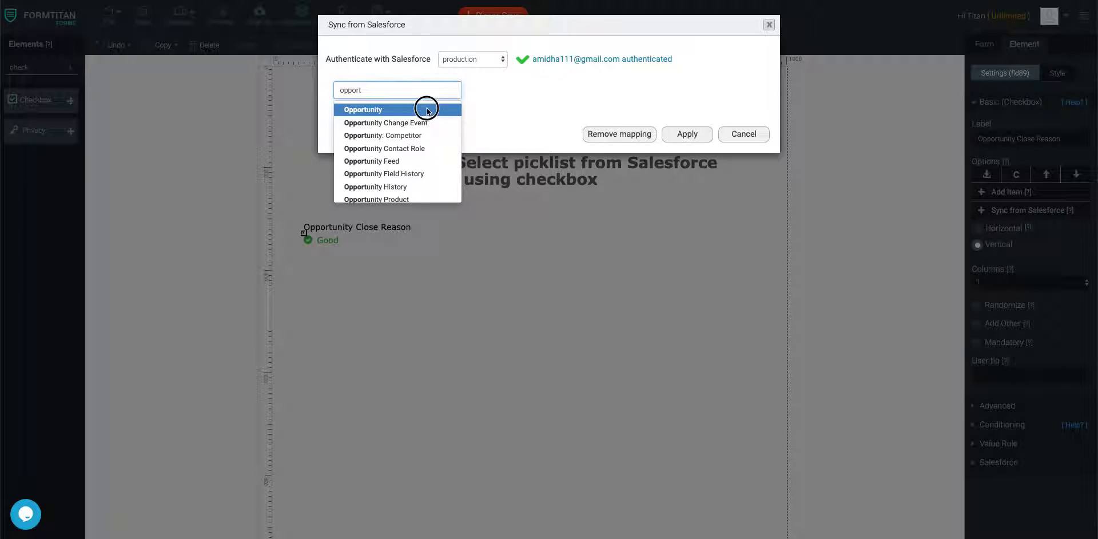
pyautogui.click(426, 108)
pyautogui.click(418, 88)
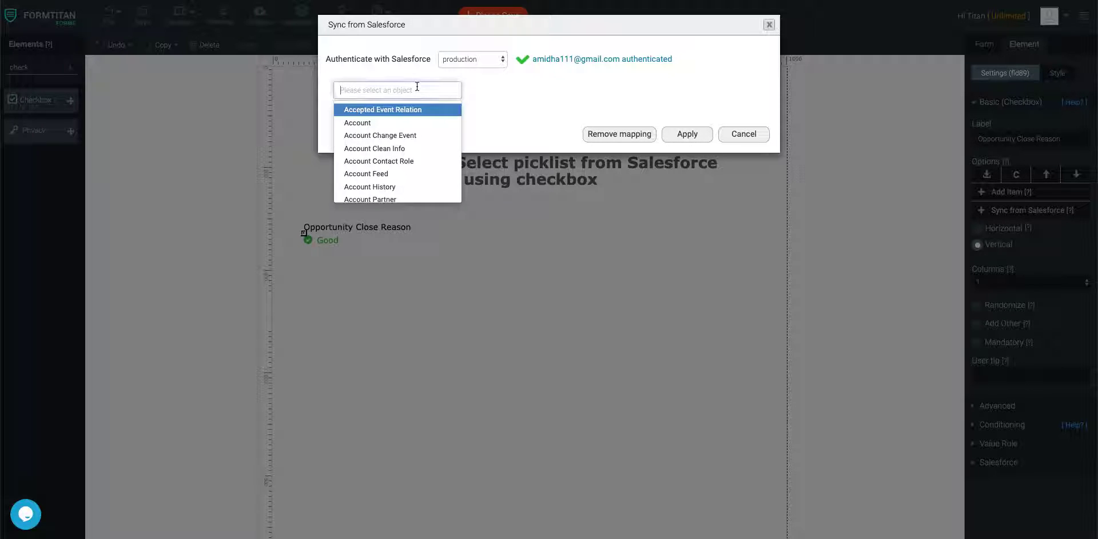
pyautogui.write('opport')
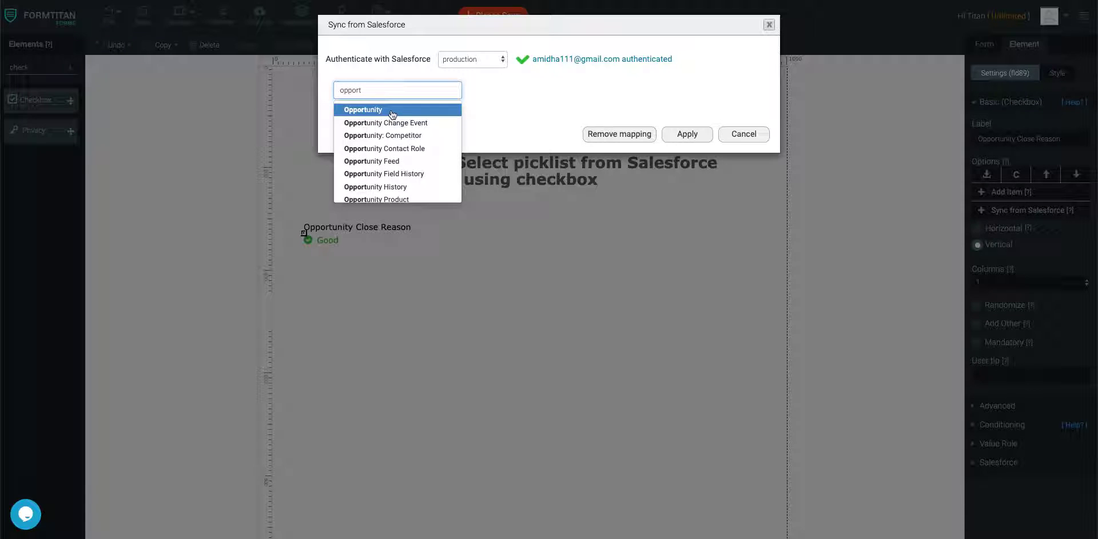
pyautogui.click(384, 110)
# Step: Sync the checkbox from the Close Reason picklist and save the form
pyautogui.click(384, 114)
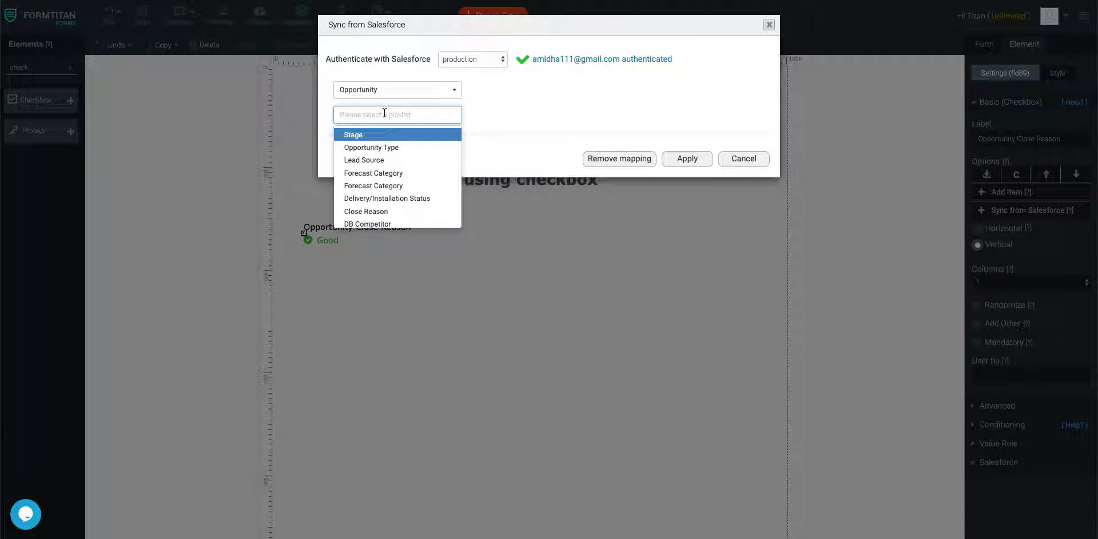
pyautogui.write('close')
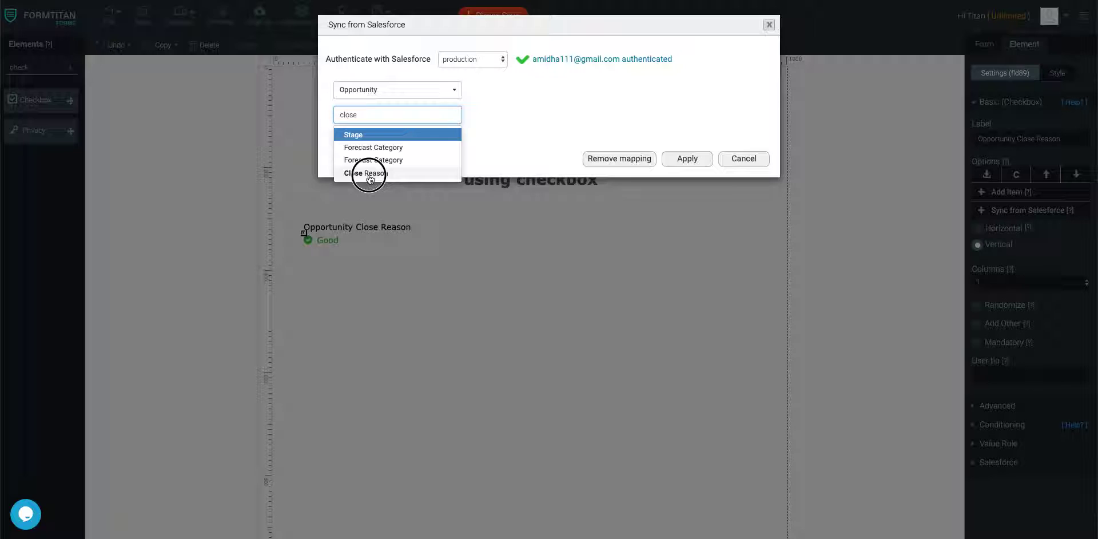
pyautogui.click(371, 171)
pyautogui.click(673, 160)
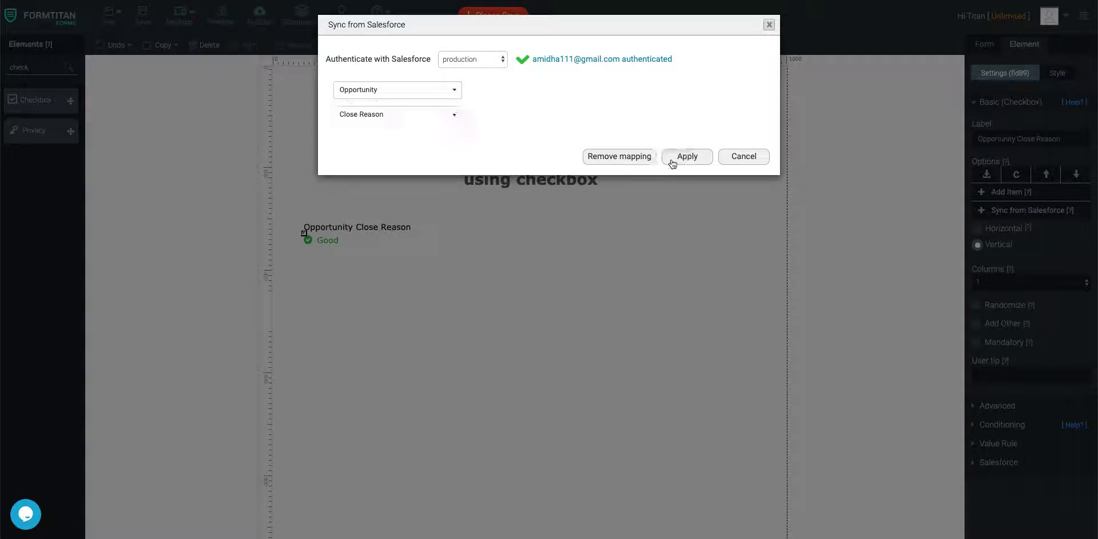
pyautogui.click(140, 22)
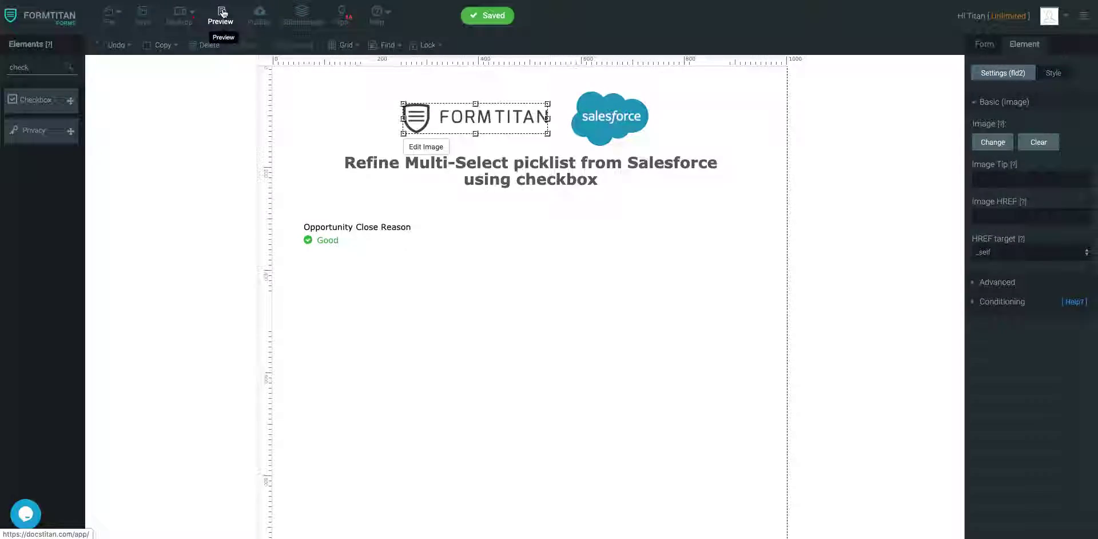
pyautogui.click(221, 20)
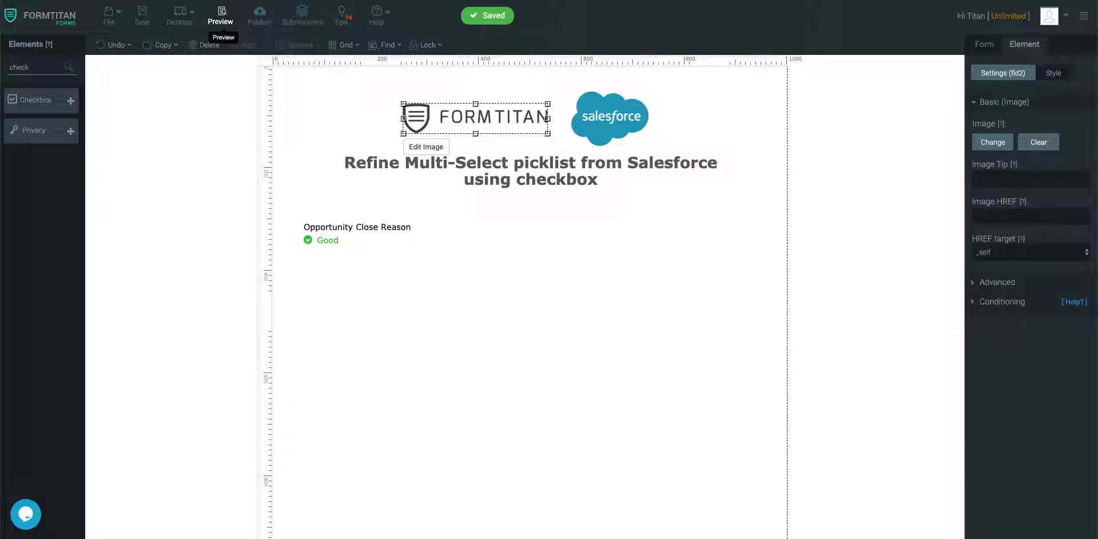
# Step: Add a Table beside the checkbox and enlarge it toward the page bottom
pyautogui.doubleClick(46, 66)
pyautogui.write('tabe')
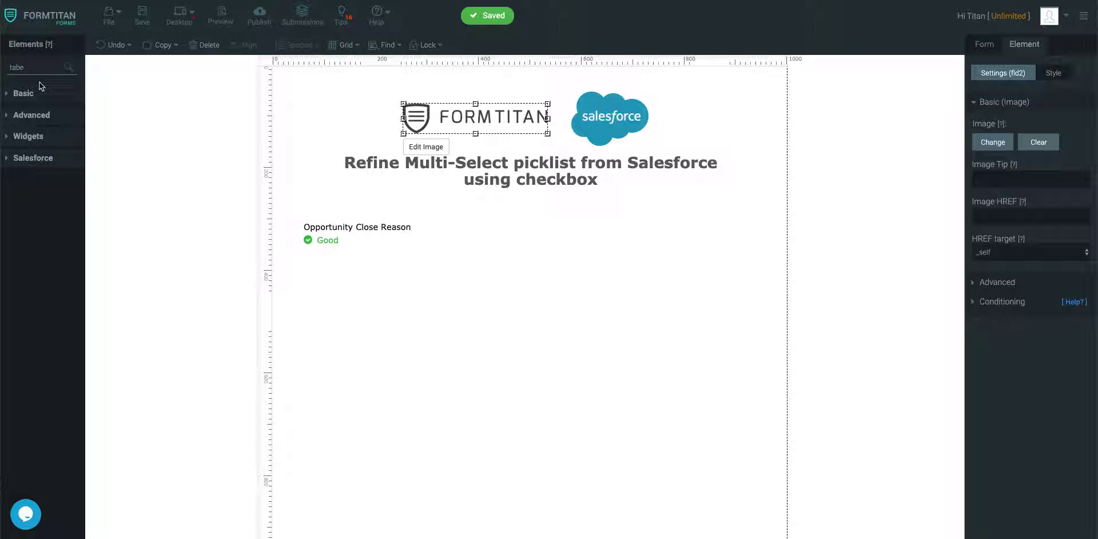
pyautogui.press('BackSpace')
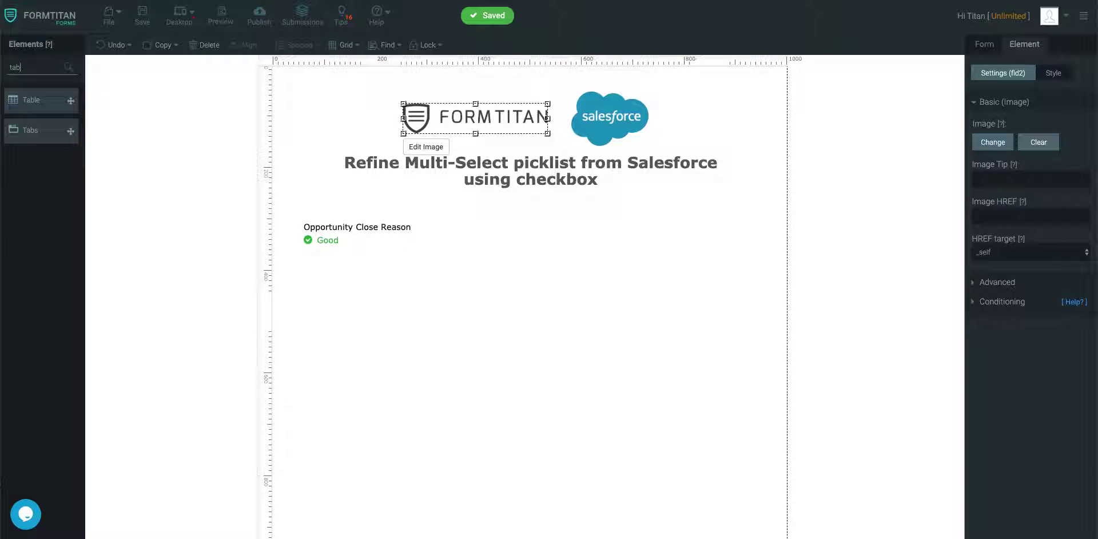
pyautogui.moveTo(55, 99); pyautogui.dragTo(461, 236)
pyautogui.moveTo(642, 327); pyautogui.dragTo(775, 517)
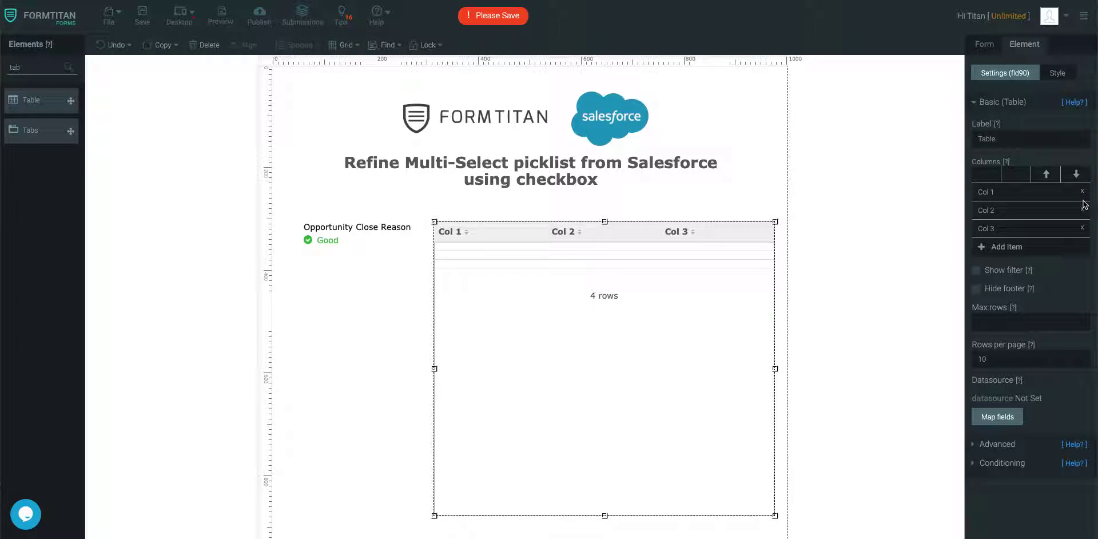
# Step: Delete Col 3, set 1000 rows per page, and name columns 'Opp name' and 'Close Reason (Multi-select)'
pyautogui.click(1082, 228)
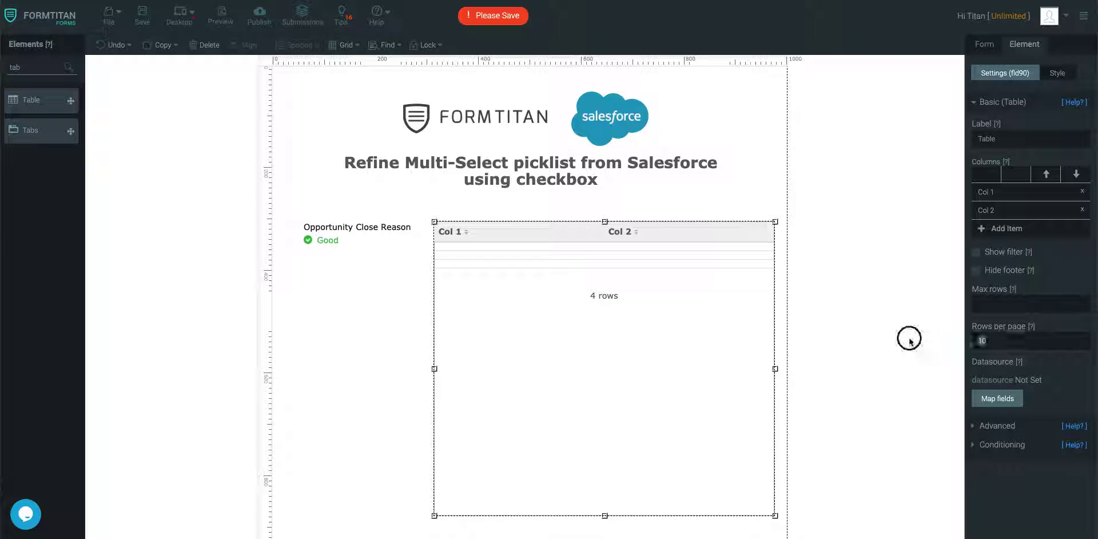
pyautogui.write('10000')
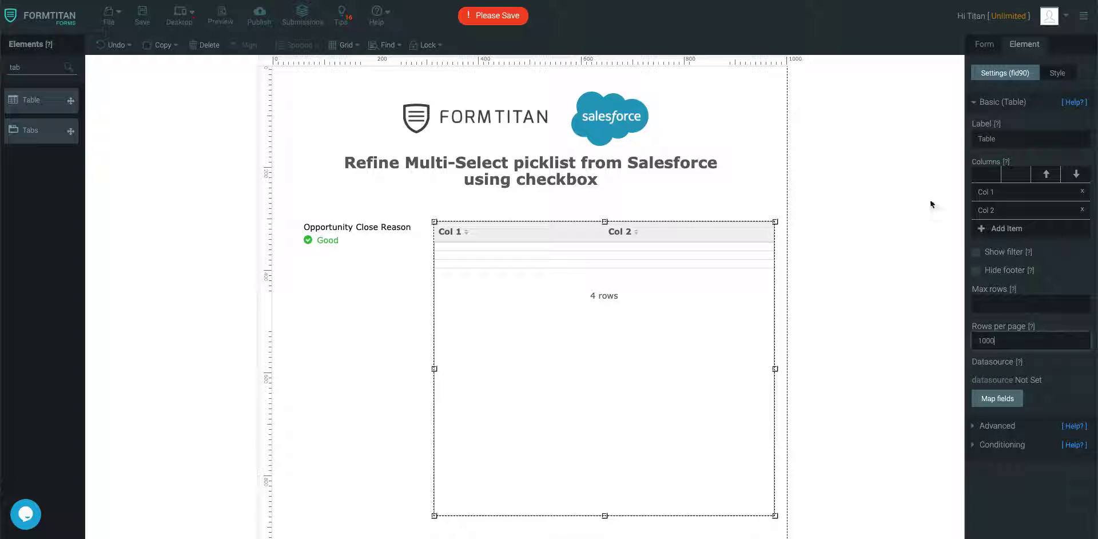
pyautogui.press('Tab')
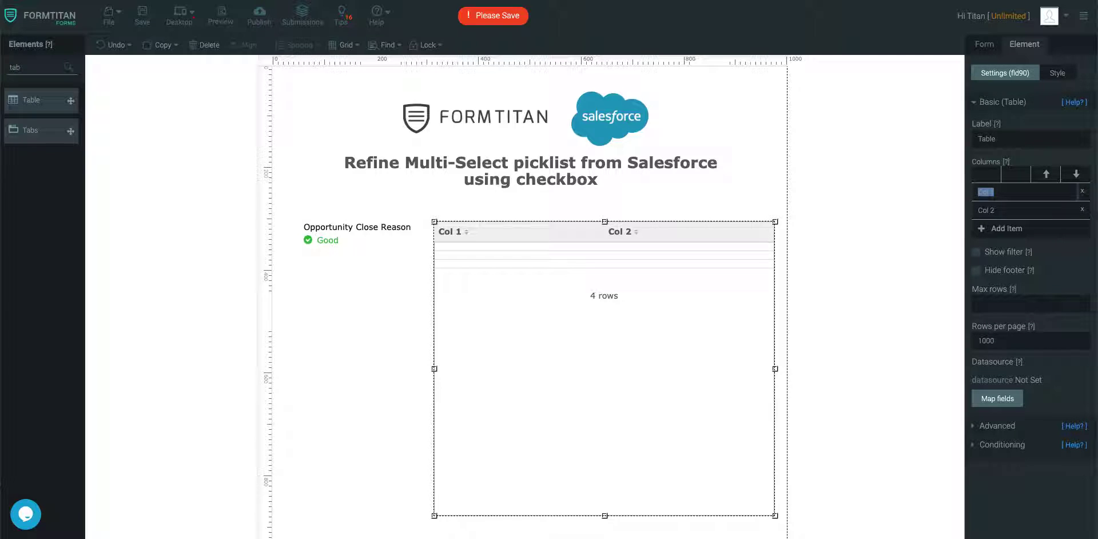
pyautogui.write('Opp name')
pyautogui.press('Tab')
pyautogui.write('Close Re')
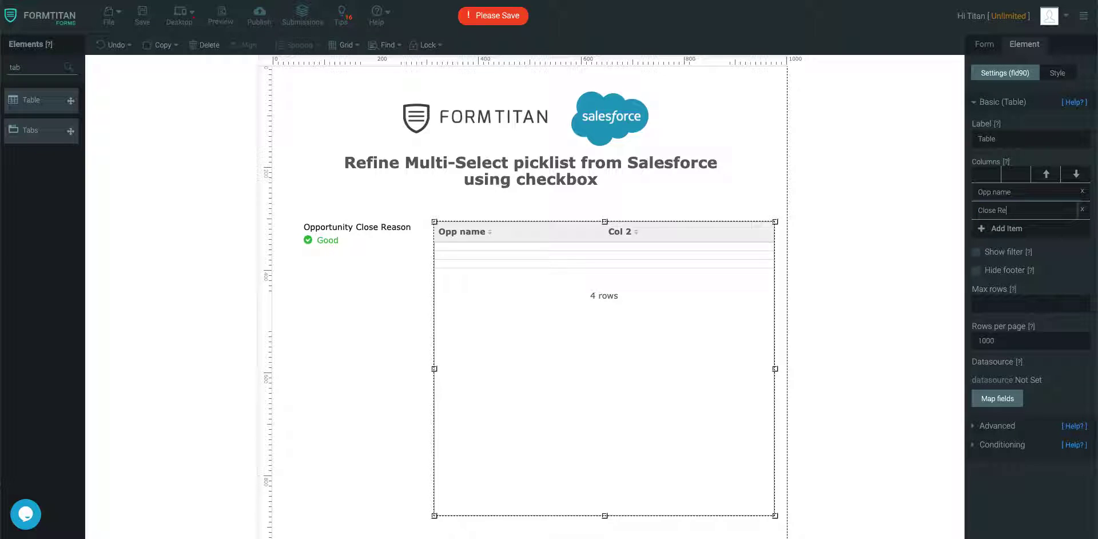
pyautogui.write('ason (Multi-')
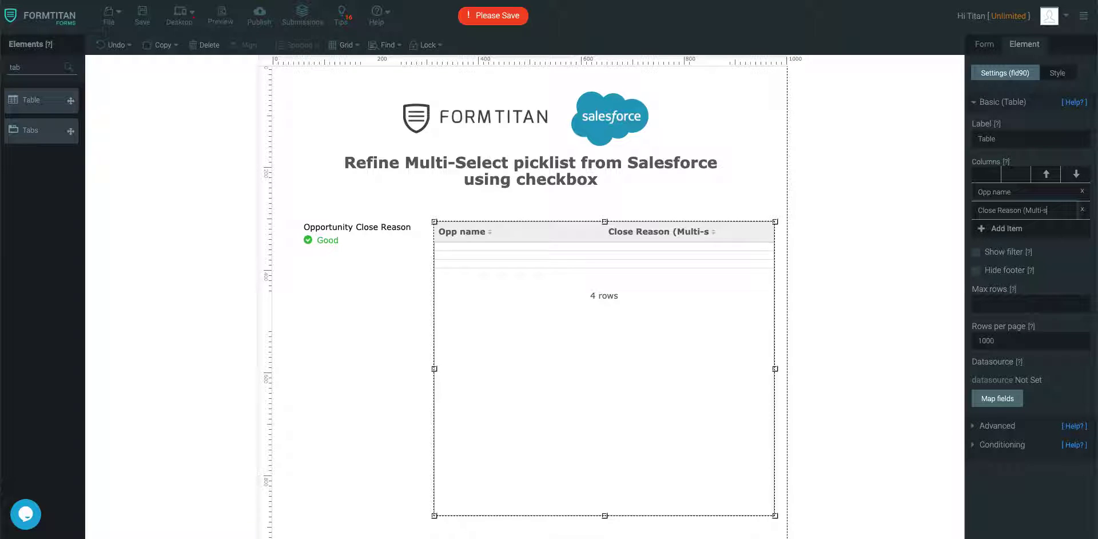
pyautogui.write('select')
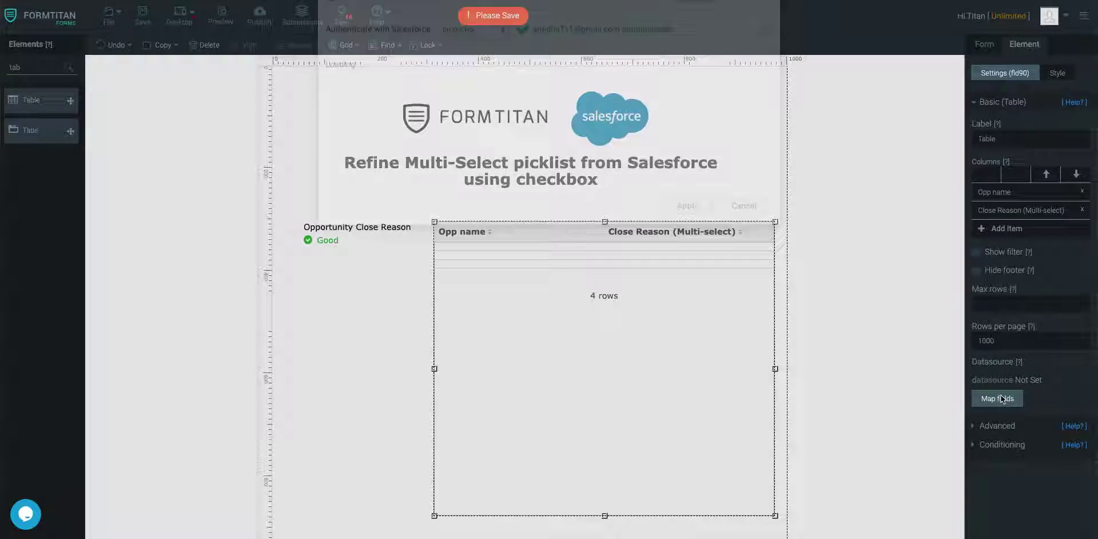
# Step: Make the table query all Opportunity records, with a record limit of 100
pyautogui.click(1000, 399)
pyautogui.click(369, 253)
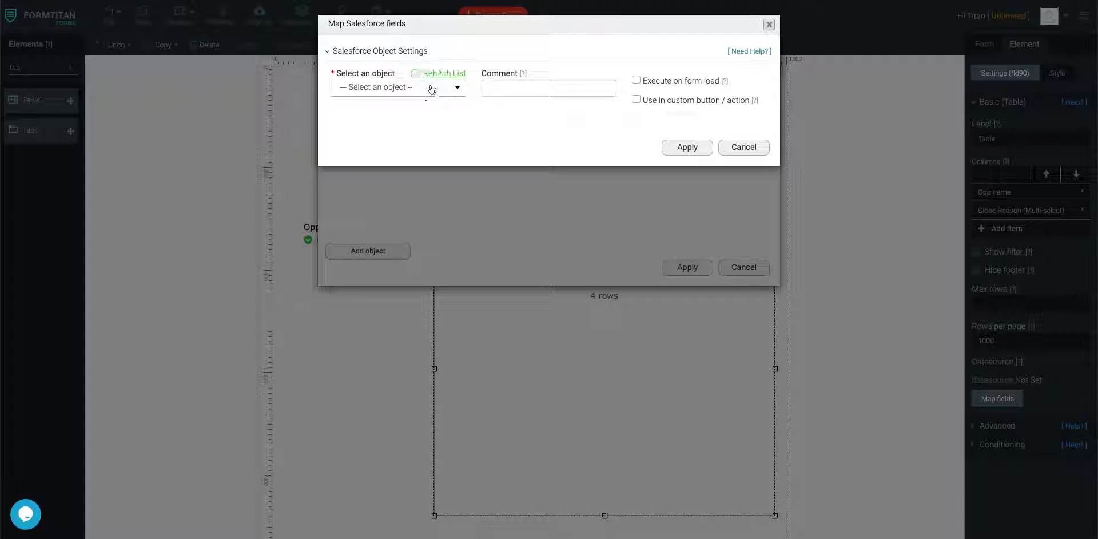
pyautogui.click(432, 88)
pyautogui.write('opport')
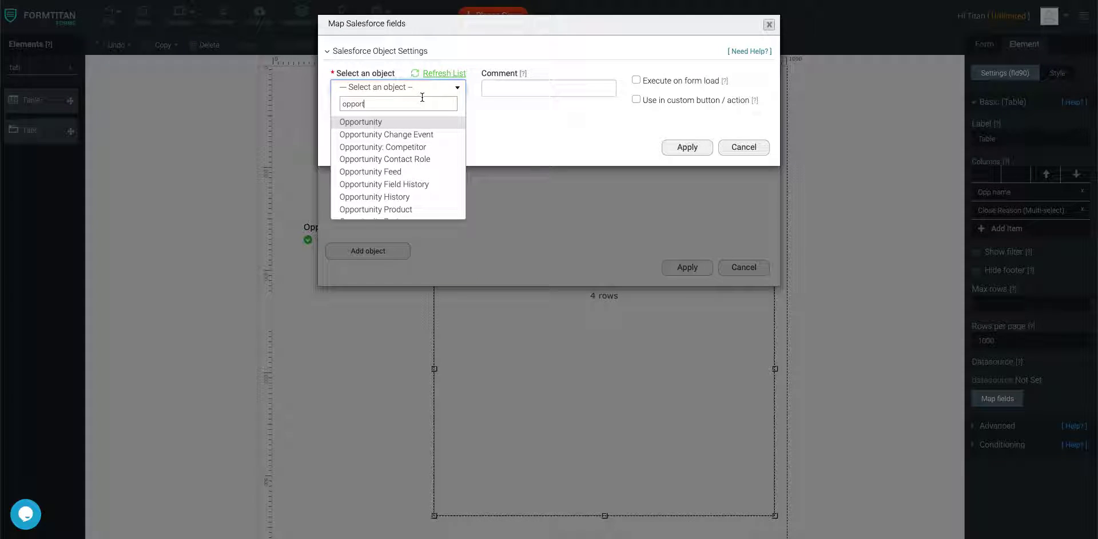
pyautogui.click(387, 122)
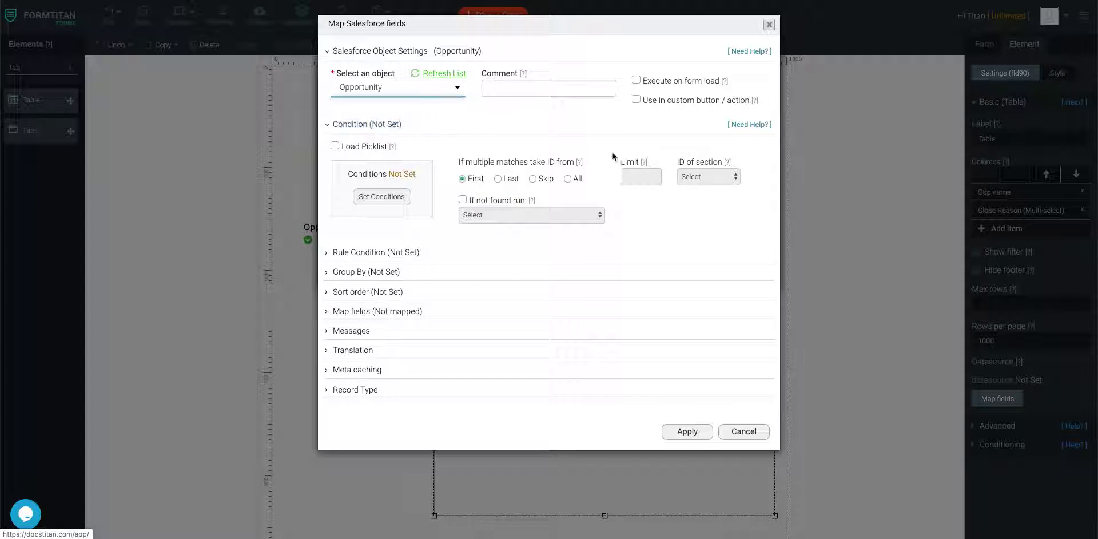
pyautogui.click(567, 179)
pyautogui.click(633, 178)
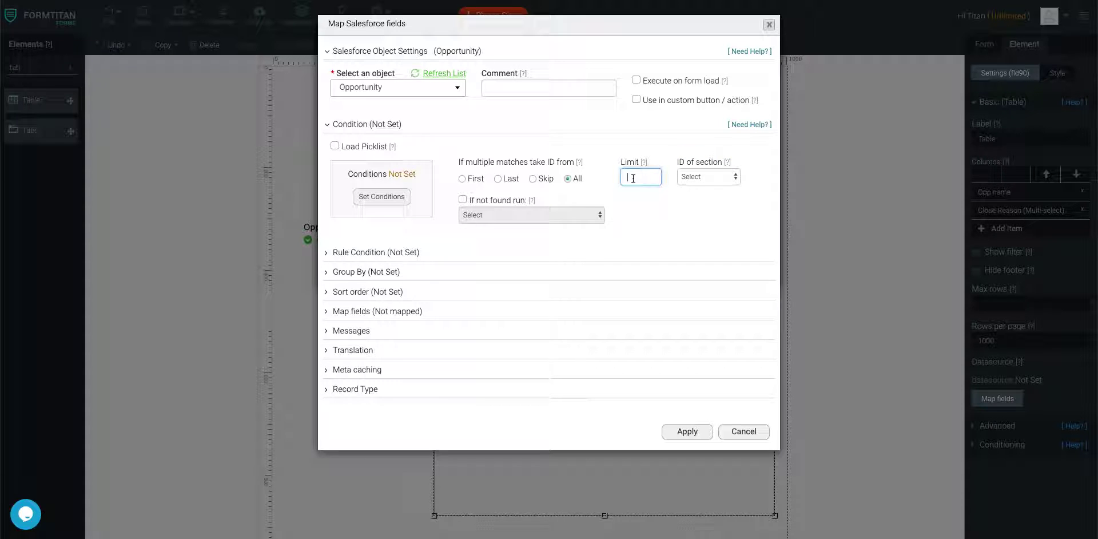
pyautogui.write('1000')
# Step: Add the condition Close Reason Includes the Opportunity Close Reason checkbox value
pyautogui.click(381, 197)
pyautogui.click(421, 57)
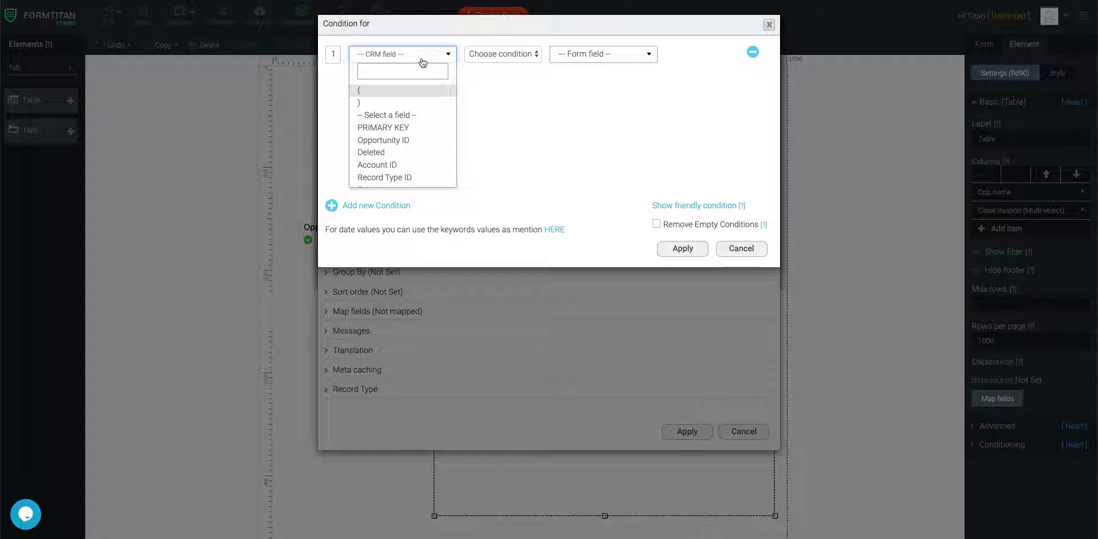
pyautogui.write('close')
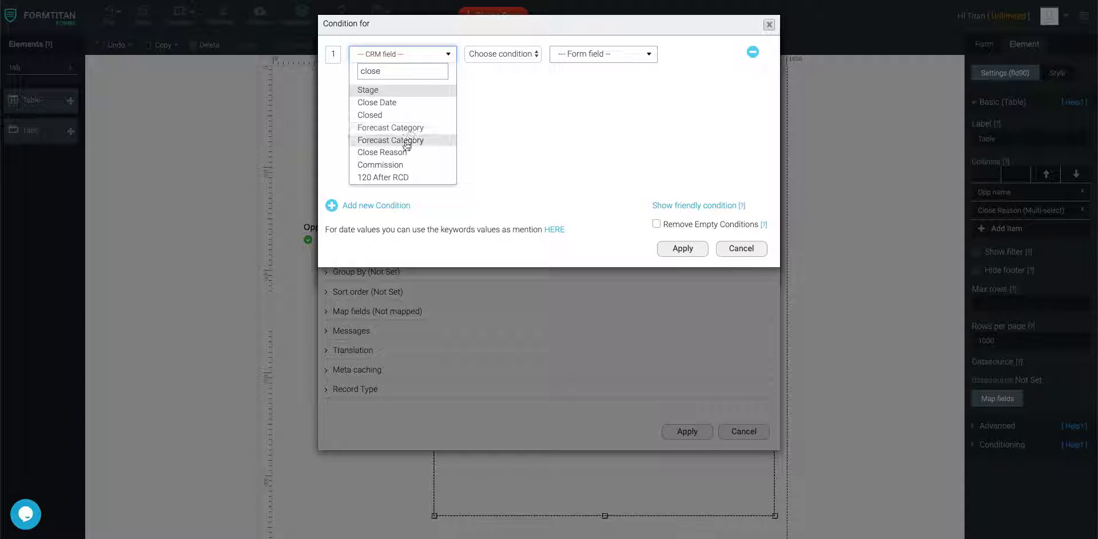
pyautogui.click(400, 152)
pyautogui.click(536, 54)
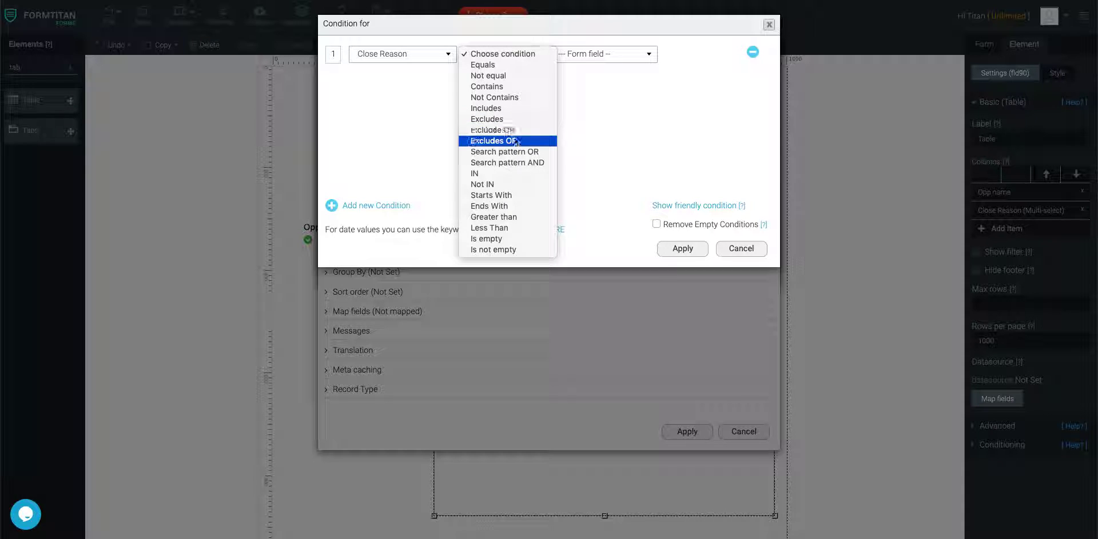
pyautogui.click(512, 108)
pyautogui.click(588, 55)
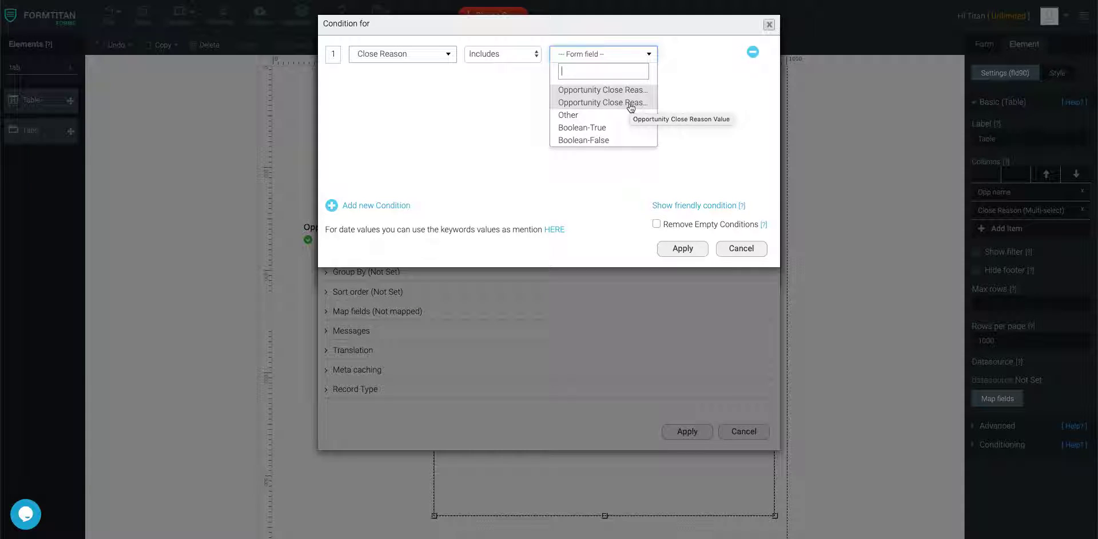
pyautogui.click(631, 103)
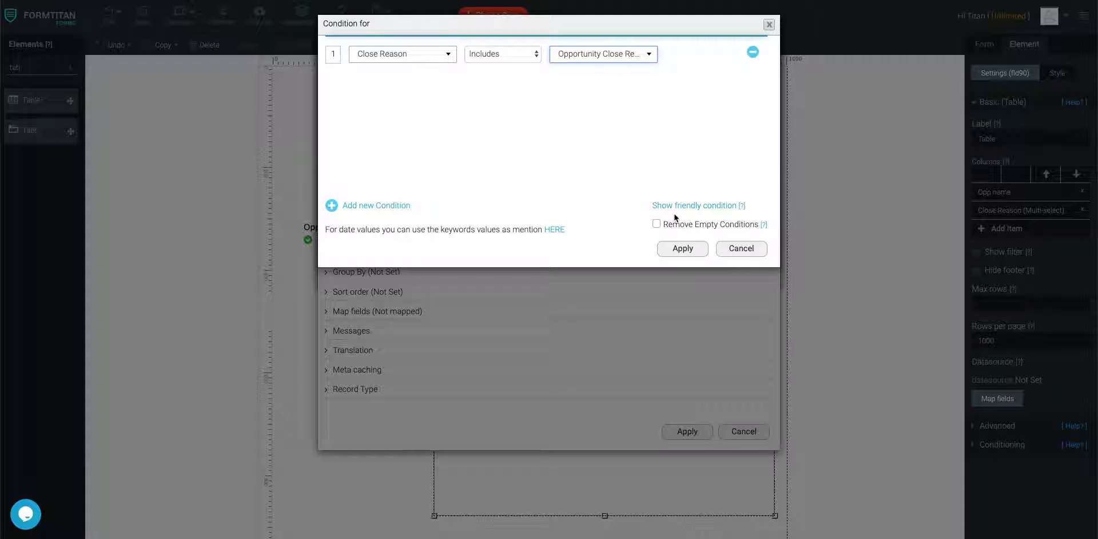
# Step: Confirm the Close Reason Includes condition and bring up the field mapping
pyautogui.click(682, 248)
pyautogui.click(401, 324)
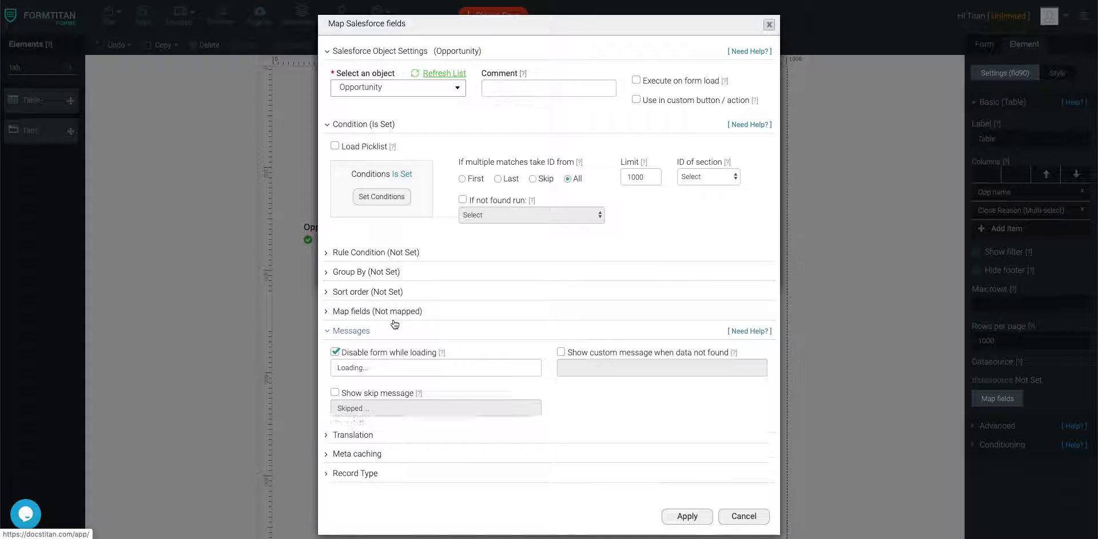
pyautogui.click(401, 312)
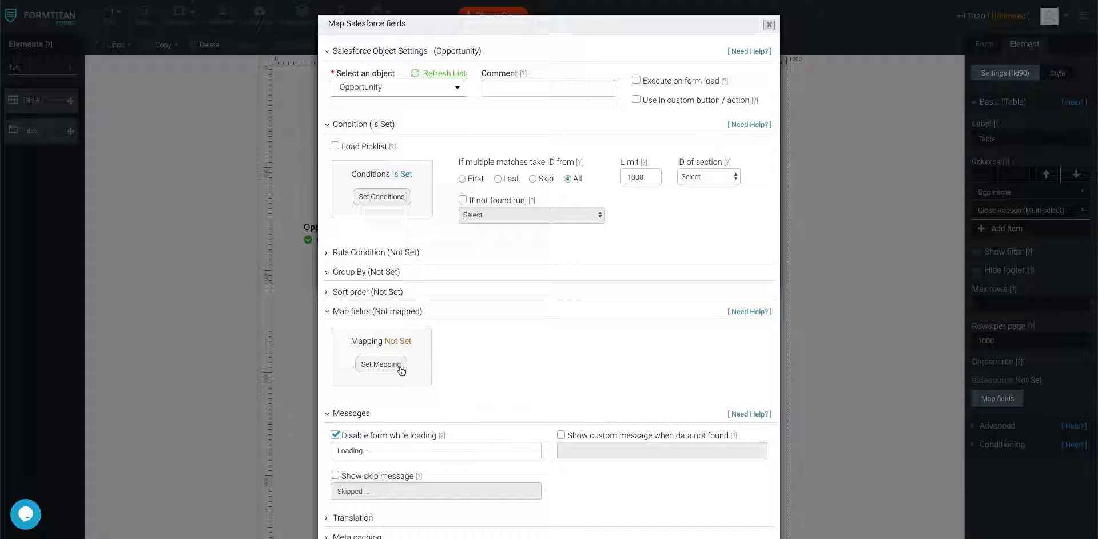
pyautogui.click(400, 371)
pyautogui.scroll(-1, 417, 241)
# Step: Map Opp name to Name and Close Reason to Close Reason, then apply and finish
pyautogui.click(443, 274)
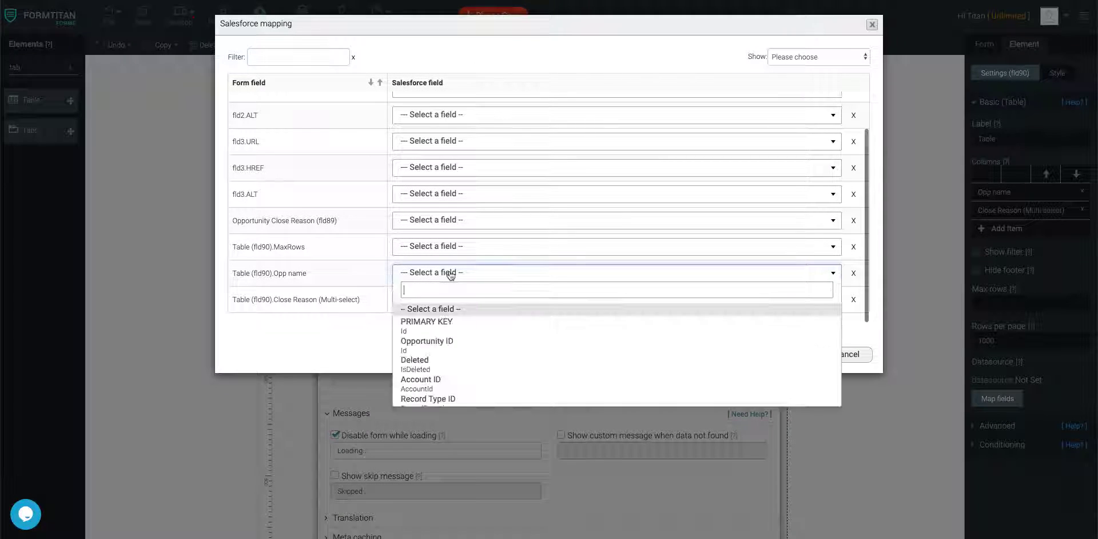
pyautogui.write('name')
pyautogui.click(446, 309)
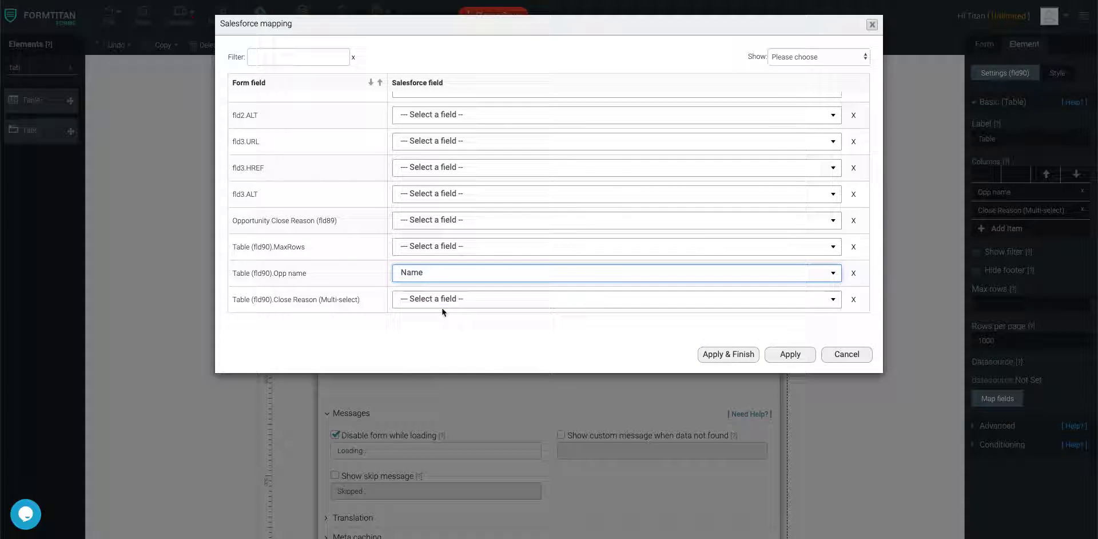
pyautogui.click(444, 299)
pyautogui.write('close')
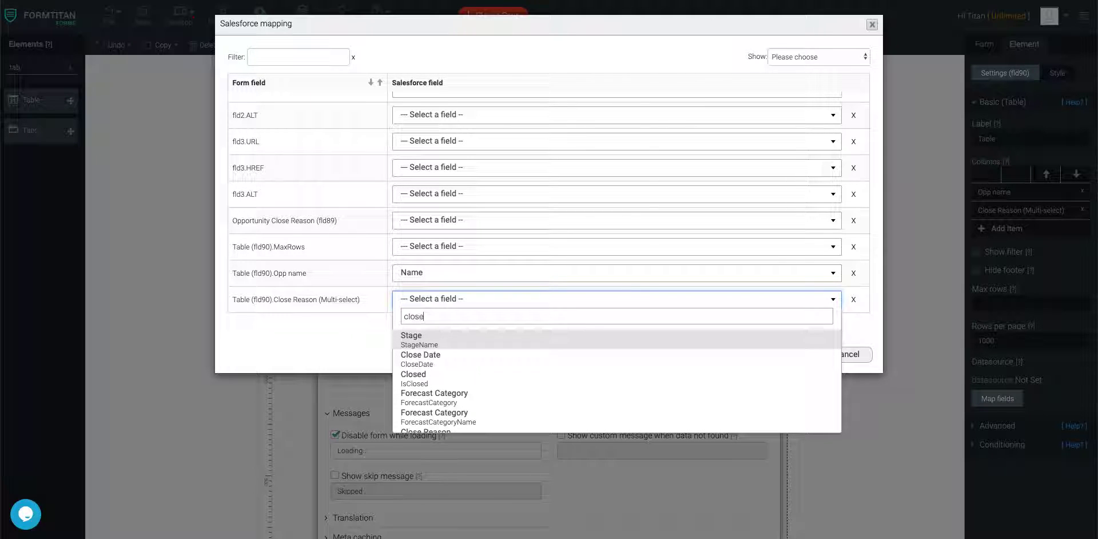
pyautogui.click(426, 429)
pyautogui.click(735, 356)
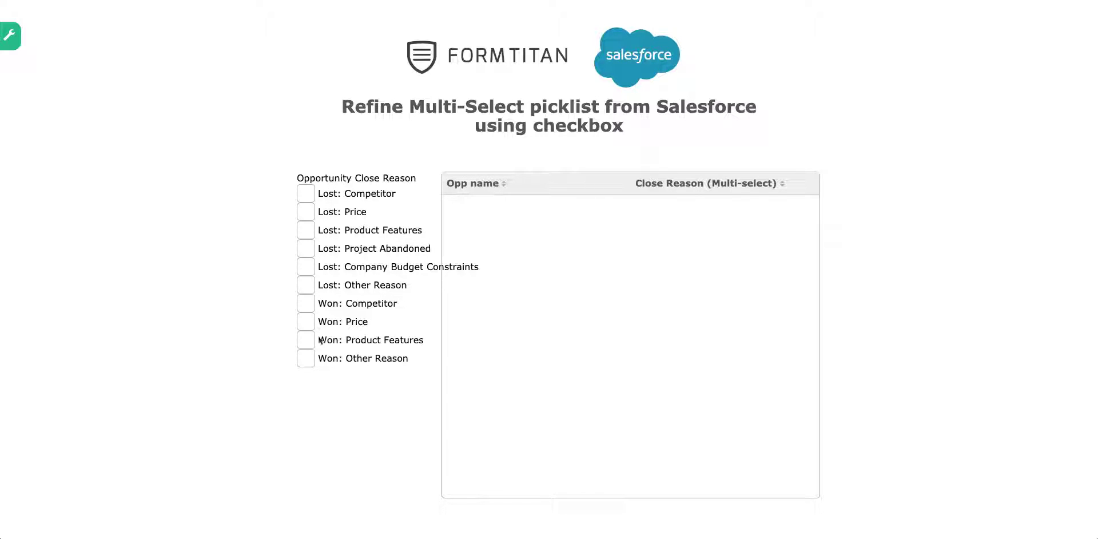
# Step: In preview, tick every Close Reason from Lost: Competitor to Won: Other Reason, watching the table filter
pyautogui.click(307, 193)
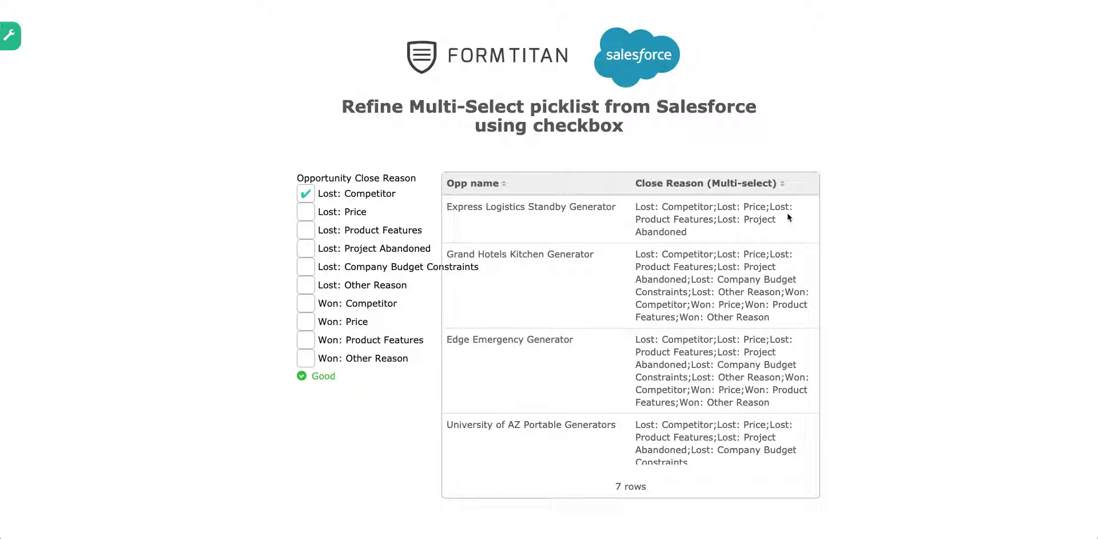
pyautogui.scroll(-3, 729, 235)
pyautogui.scroll(-3, 729, 235)
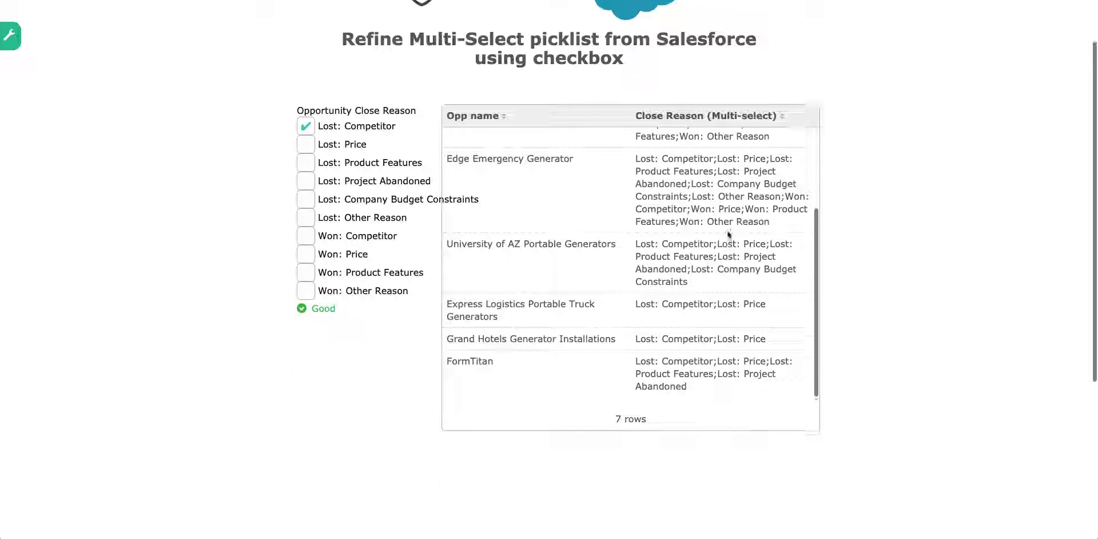
pyautogui.scroll(5, 729, 235)
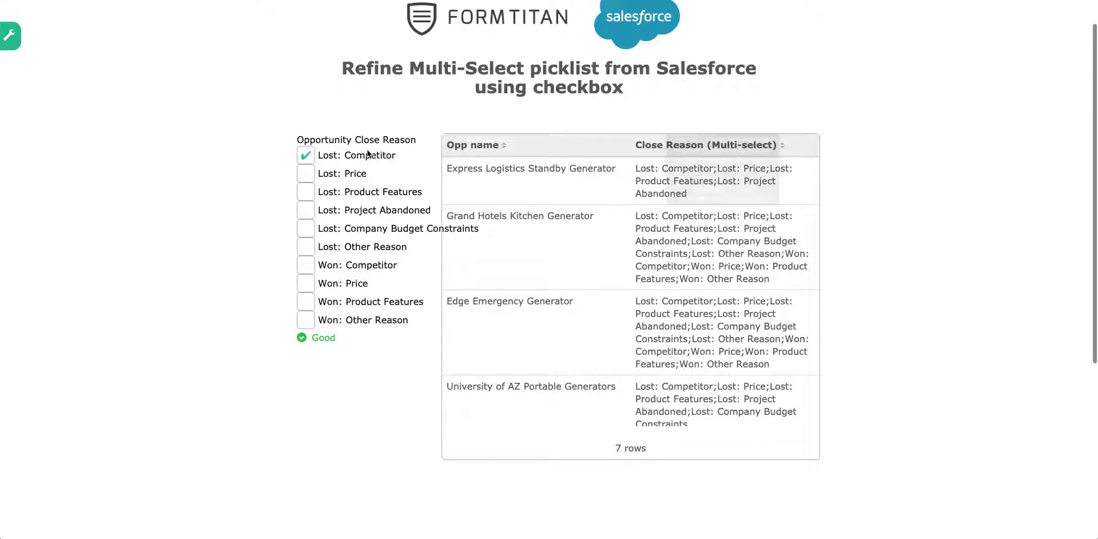
pyautogui.click(304, 175)
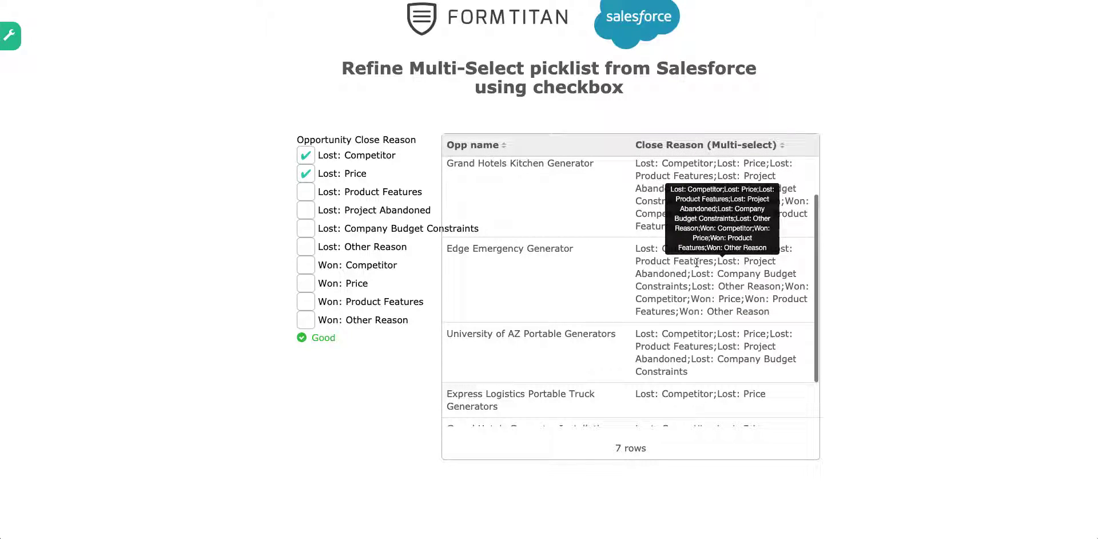
pyautogui.click(307, 192)
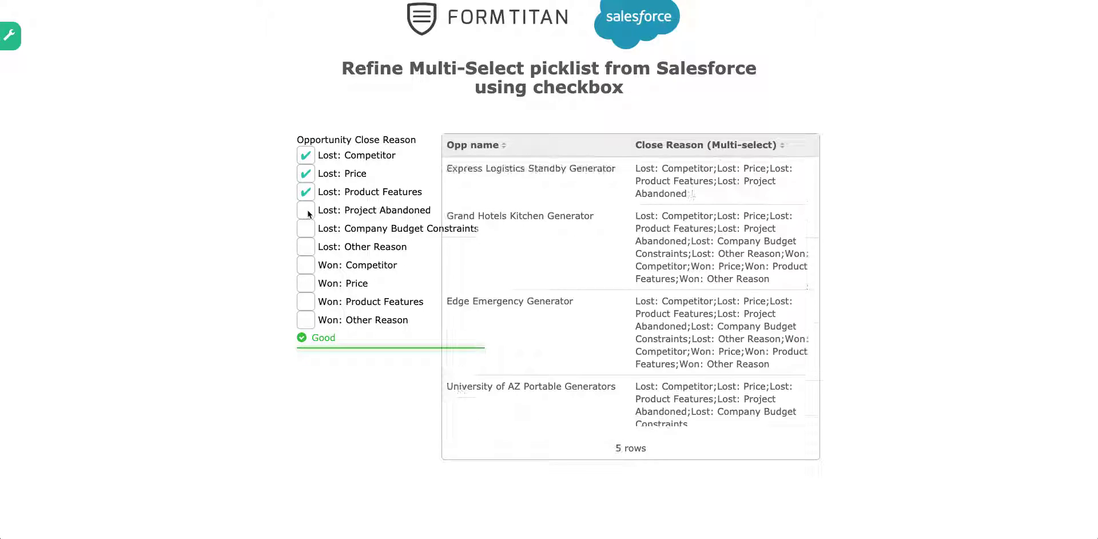
pyautogui.click(307, 212)
pyautogui.click(308, 229)
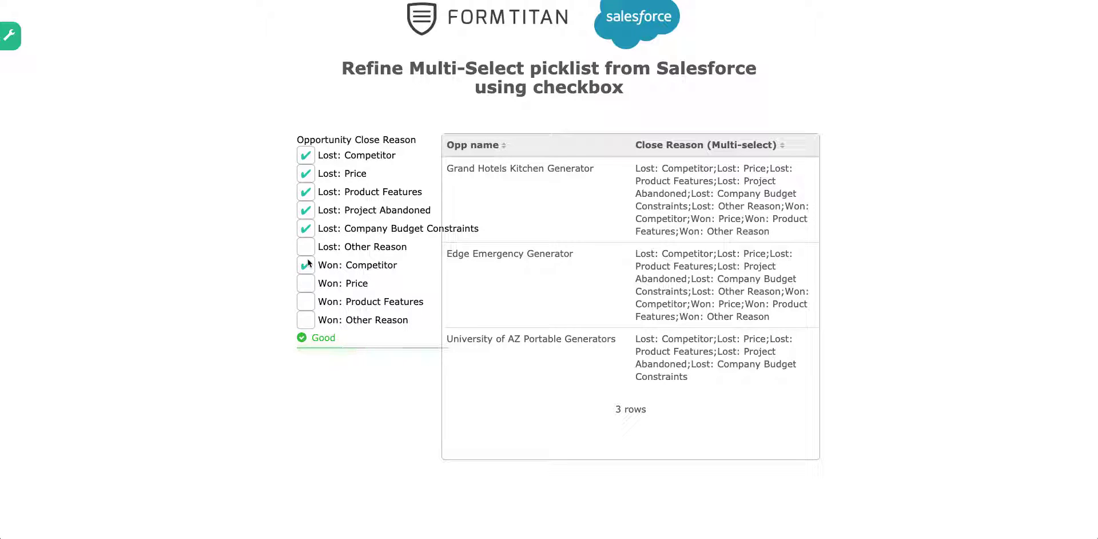
pyautogui.click(308, 265)
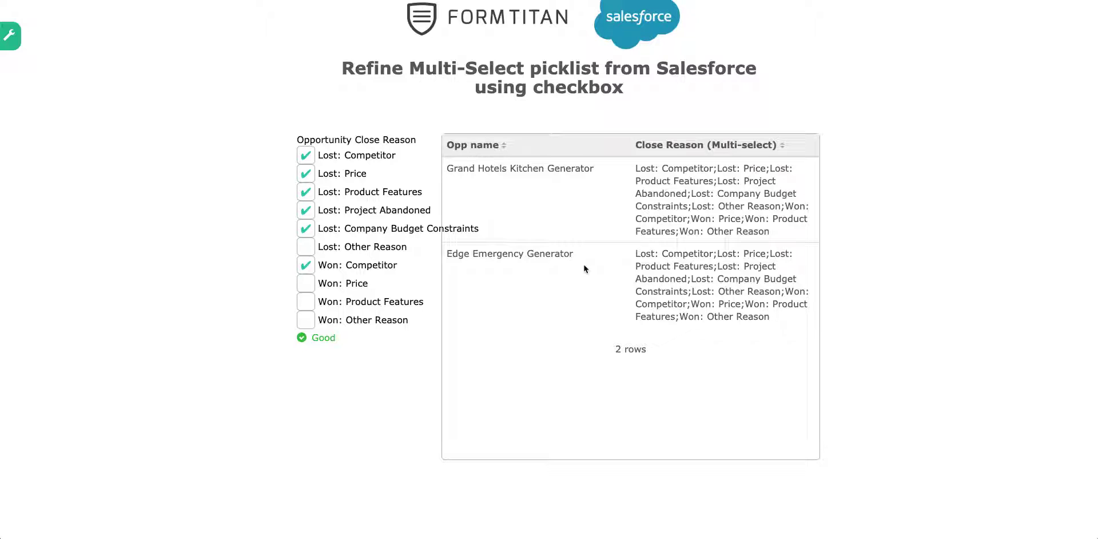
pyautogui.click(308, 250)
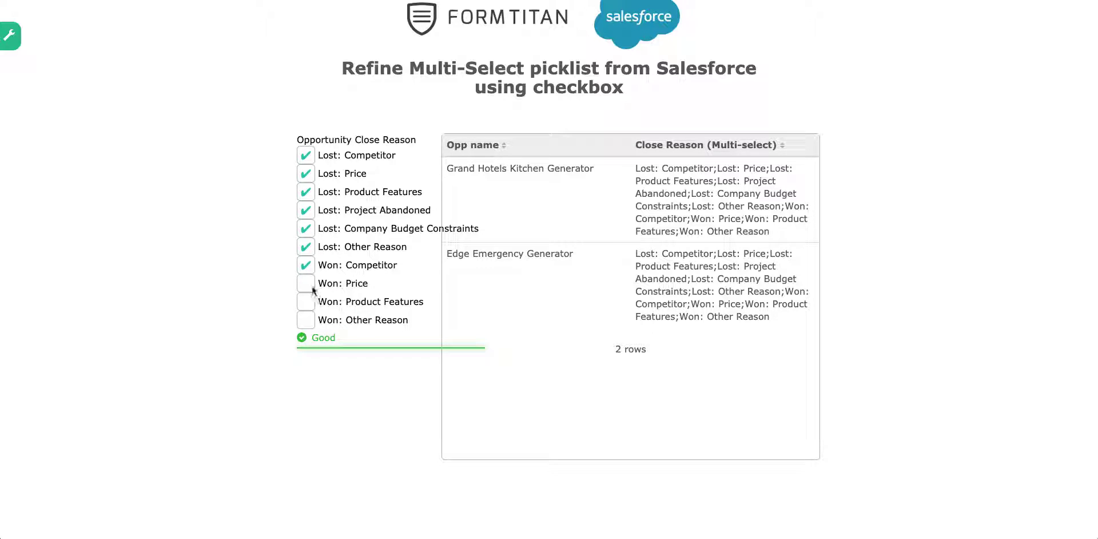
pyautogui.click(306, 284)
pyautogui.click(307, 302)
pyautogui.click(307, 321)
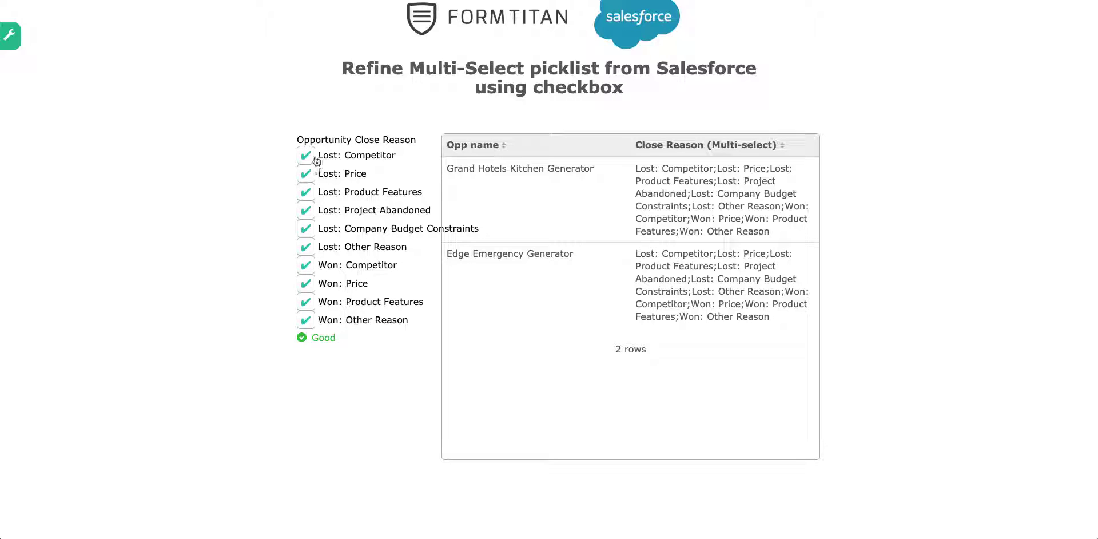
# Step: Untick all ten Close Reason checkboxes to clear the table filter
pyautogui.click(315, 160)
pyautogui.click(312, 175)
pyautogui.click(311, 194)
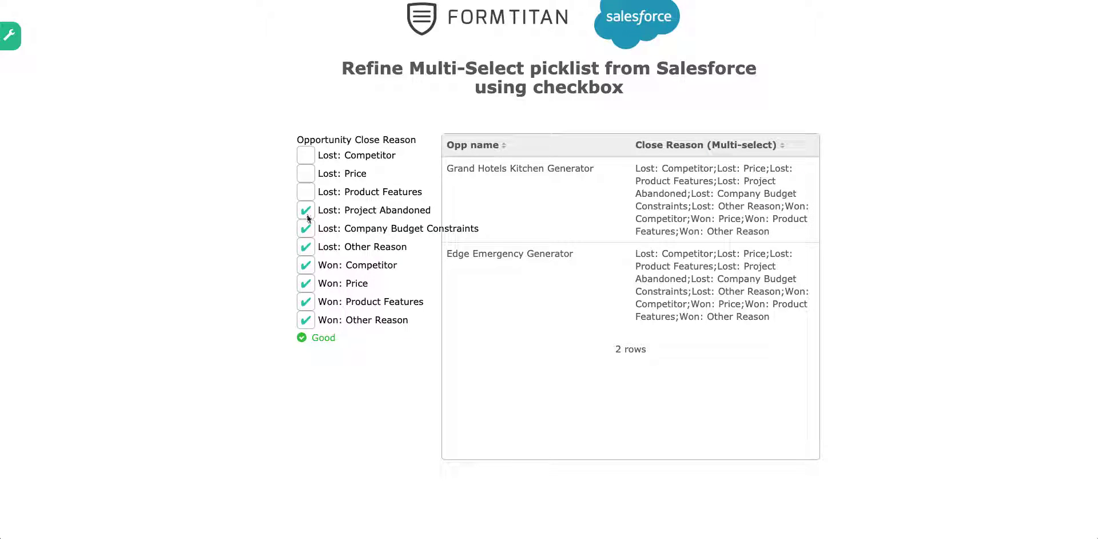
pyautogui.click(307, 216)
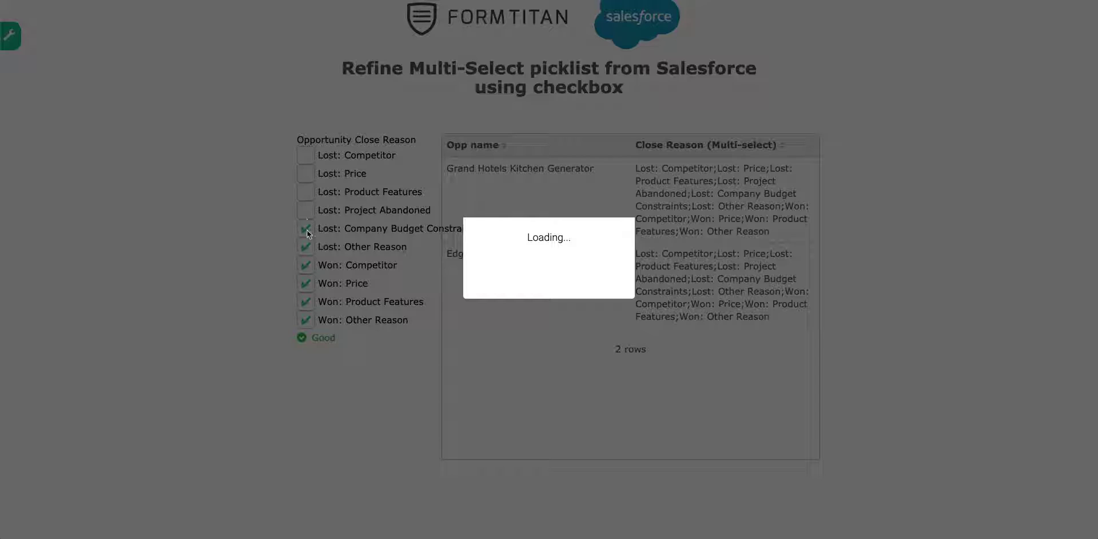
pyautogui.click(306, 229)
pyautogui.click(307, 252)
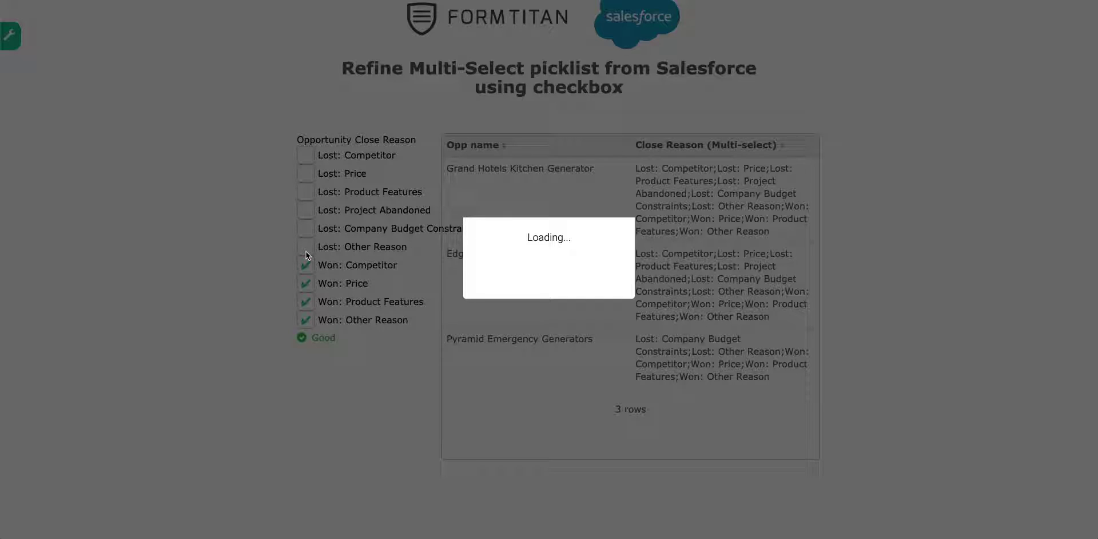
pyautogui.click(306, 266)
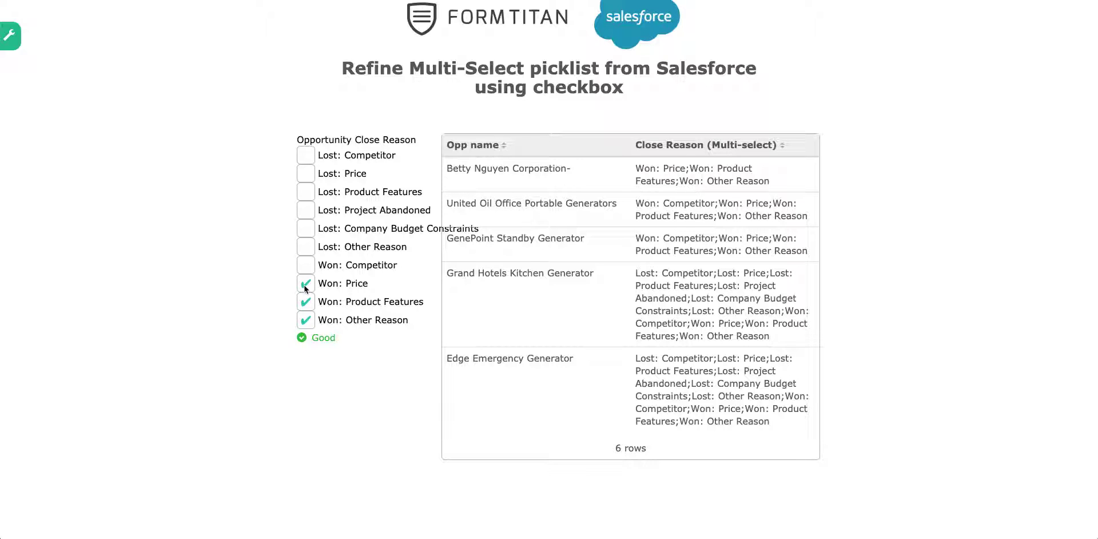
pyautogui.click(305, 284)
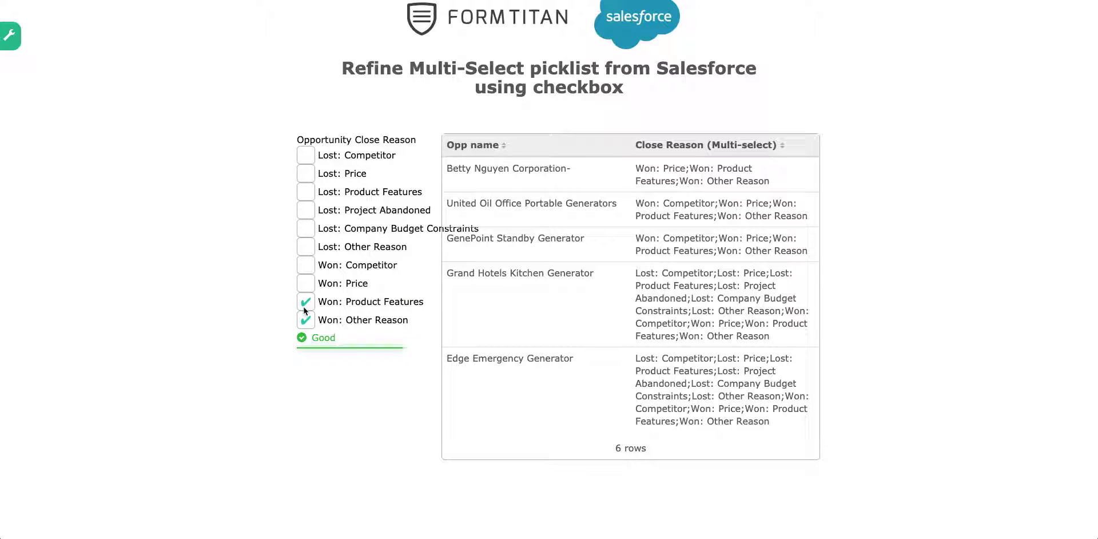
pyautogui.click(306, 307)
pyautogui.click(306, 320)
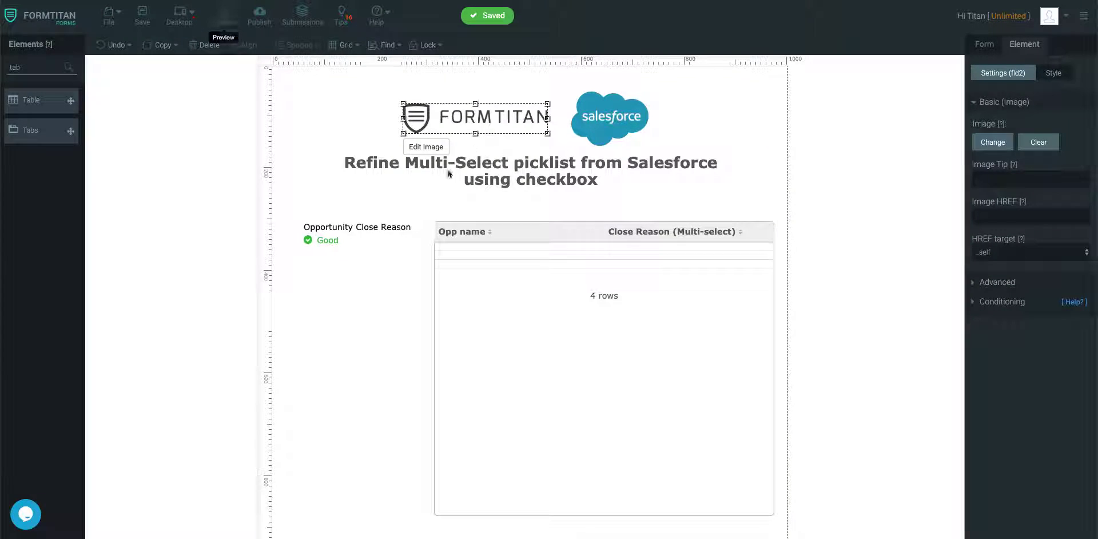
# Step: Return to the editor and inspect the checkbox field, its label and the form's Salesforce settings
pyautogui.click(373, 225)
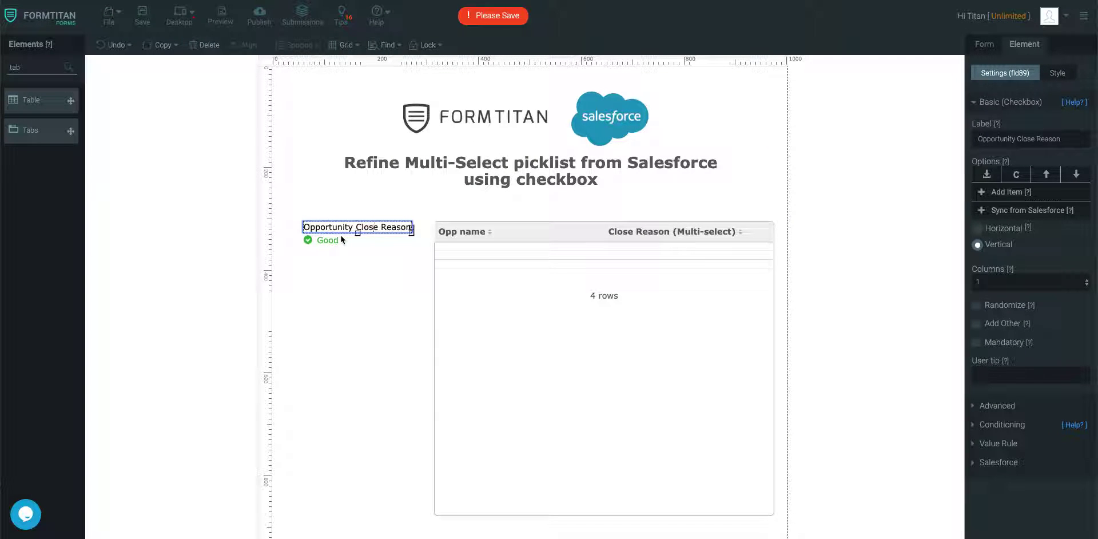
pyautogui.click(340, 234)
pyautogui.click(320, 235)
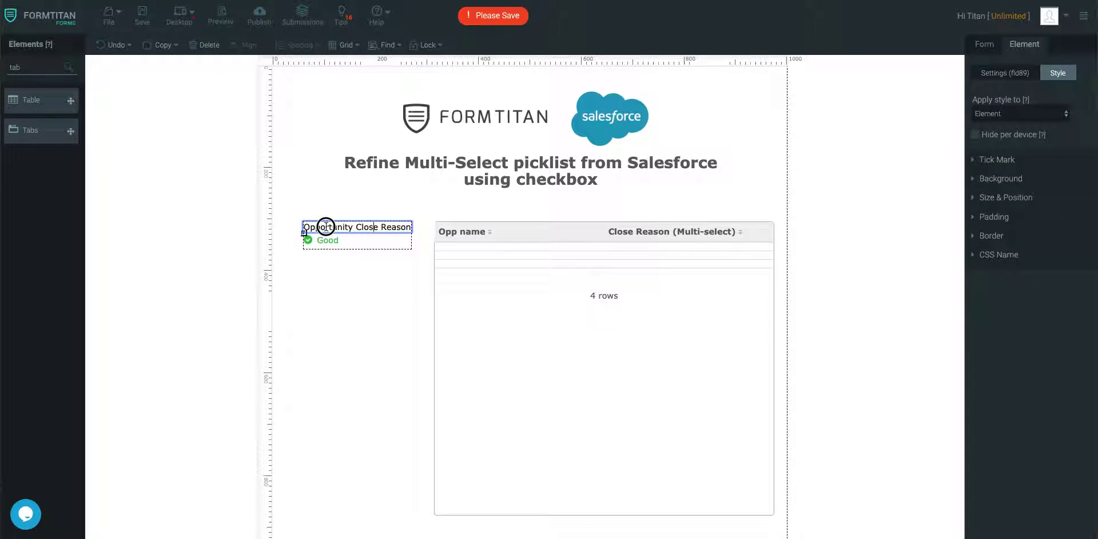
pyautogui.click(335, 206)
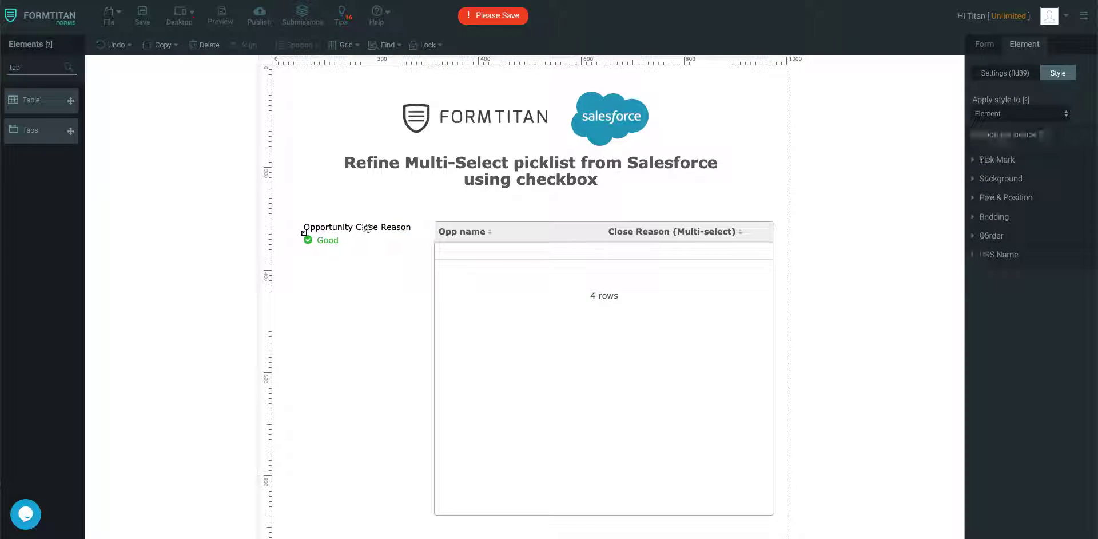
pyautogui.click(384, 228)
pyautogui.click(391, 232)
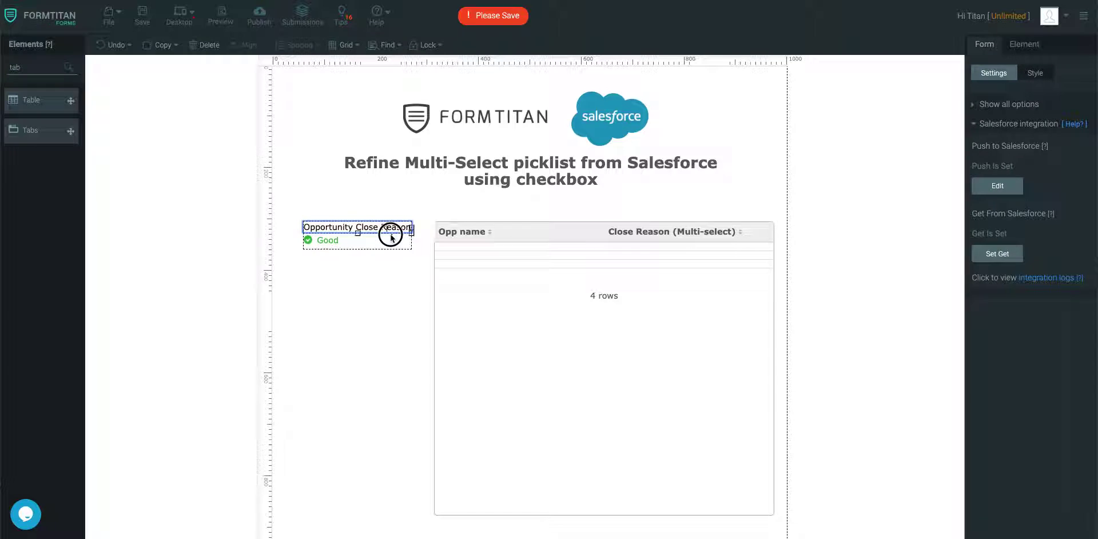
pyautogui.click(351, 238)
pyautogui.click(360, 201)
# Step: Drag the Opportunity Close Reason field further left and save the form
pyautogui.click(323, 227)
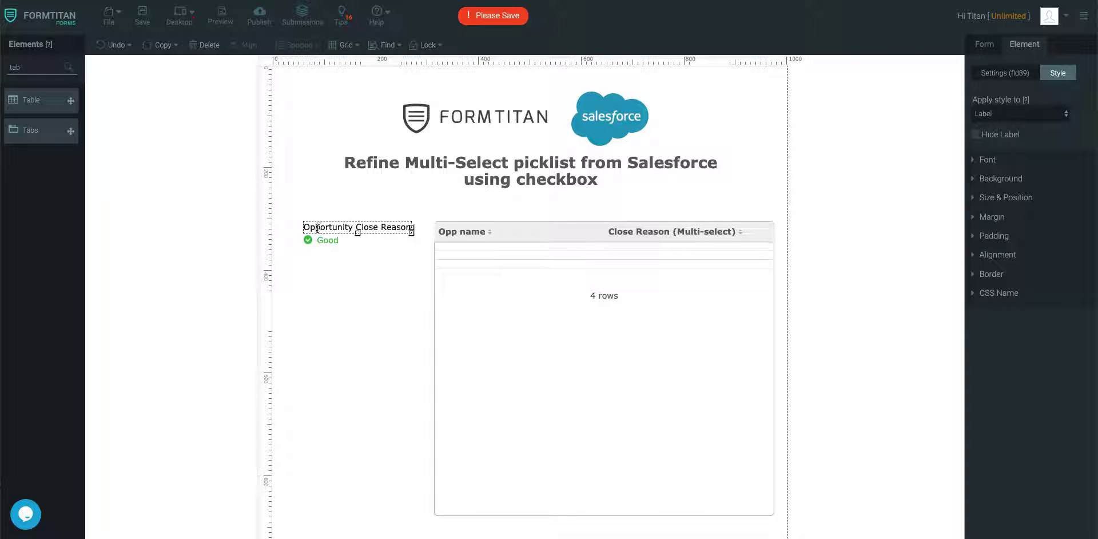
pyautogui.moveTo(318, 235); pyautogui.dragTo(294, 235)
pyautogui.click(142, 16)
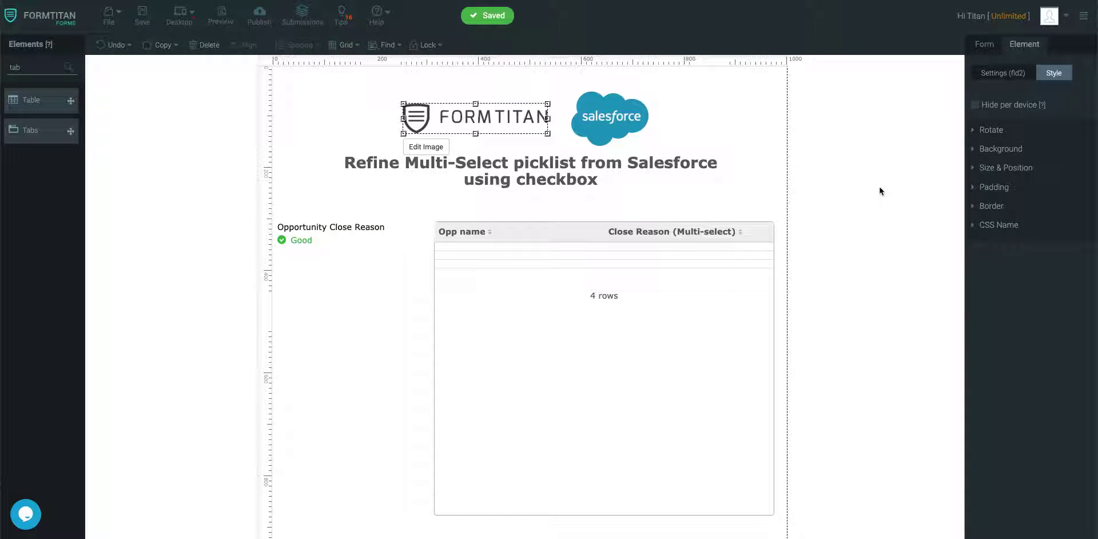
# Step: Open the Get From Salesforce configuration for the second Opportunity query
pyautogui.click(1007, 77)
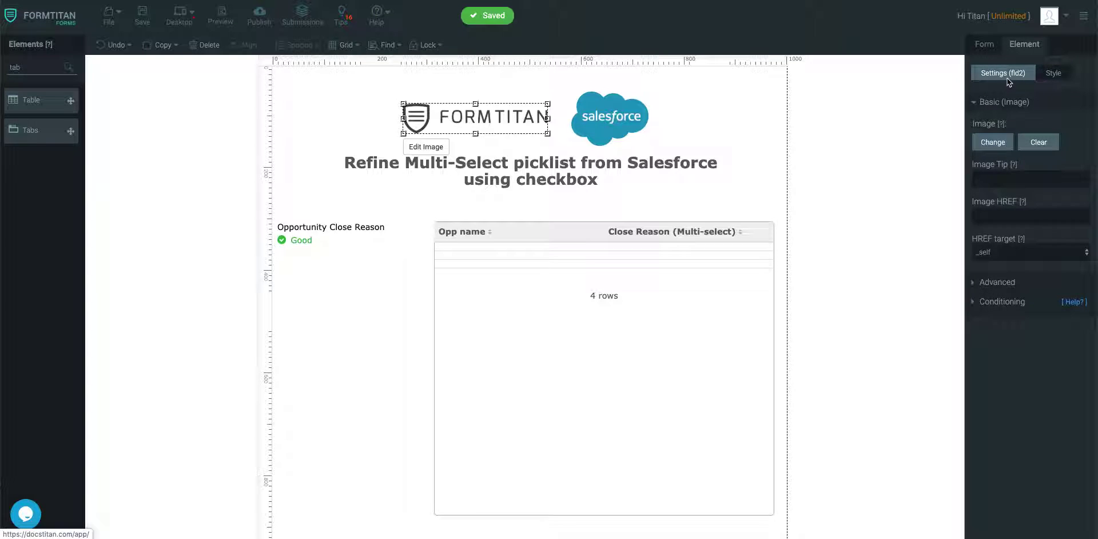
pyautogui.click(984, 44)
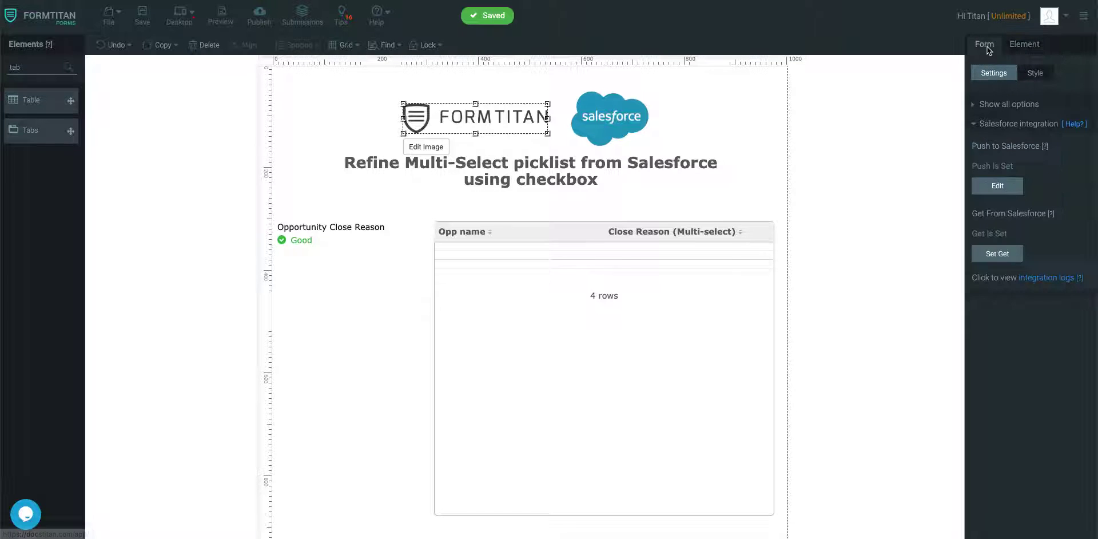
pyautogui.click(998, 253)
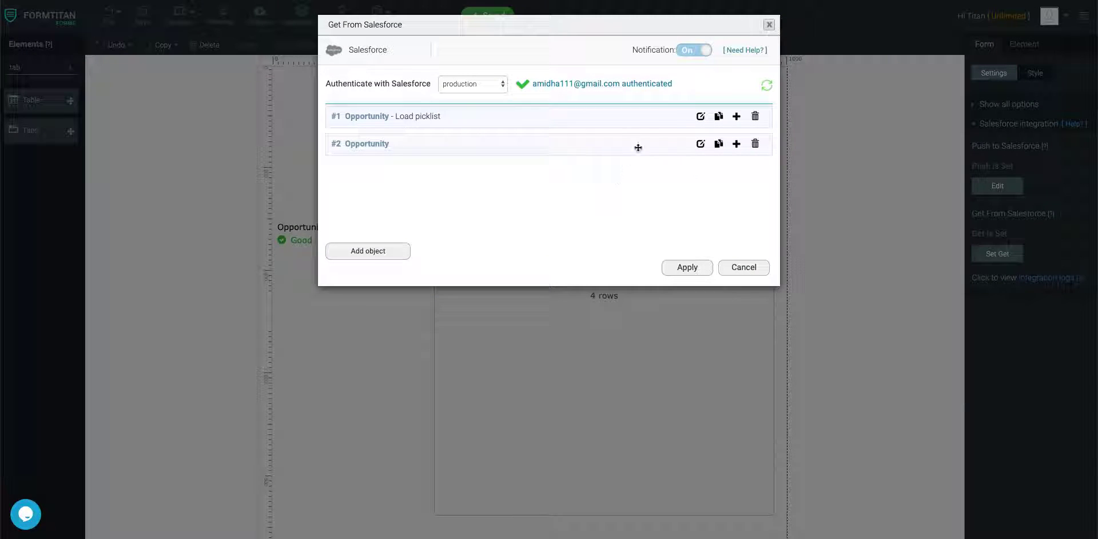
pyautogui.click(700, 144)
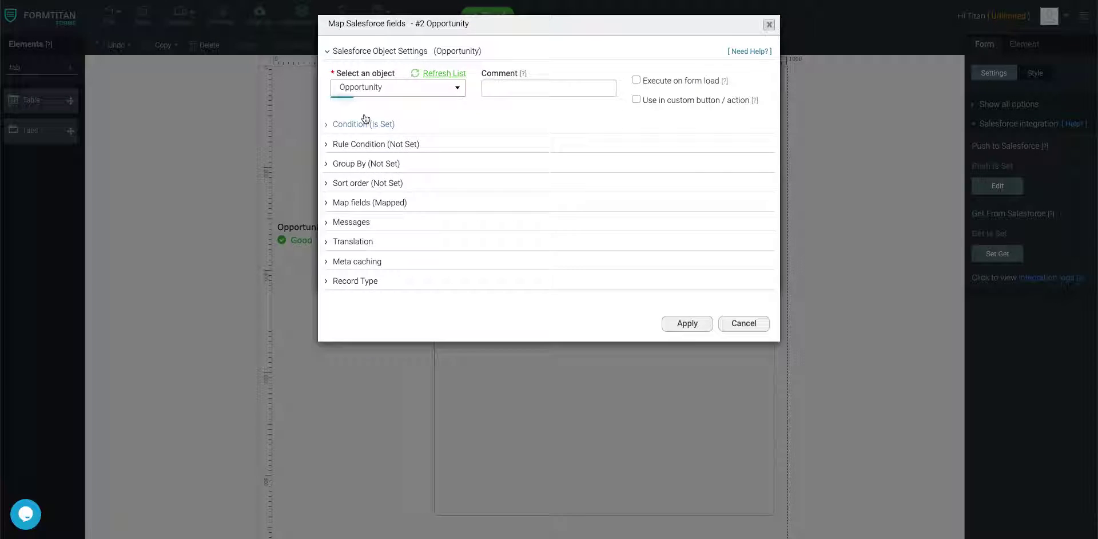
# Step: Change the Close Reason condition to Excludes and apply the condition, mapping and Get From Salesforce settings
pyautogui.click(366, 123)
pyautogui.click(379, 197)
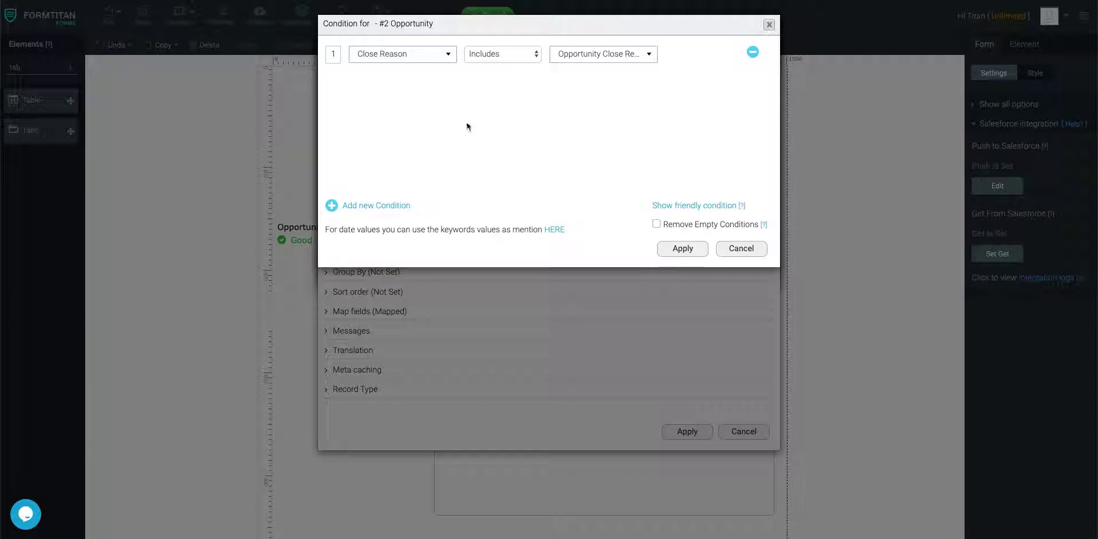
pyautogui.click(502, 54)
pyautogui.click(492, 66)
pyautogui.click(683, 249)
pyautogui.click(689, 432)
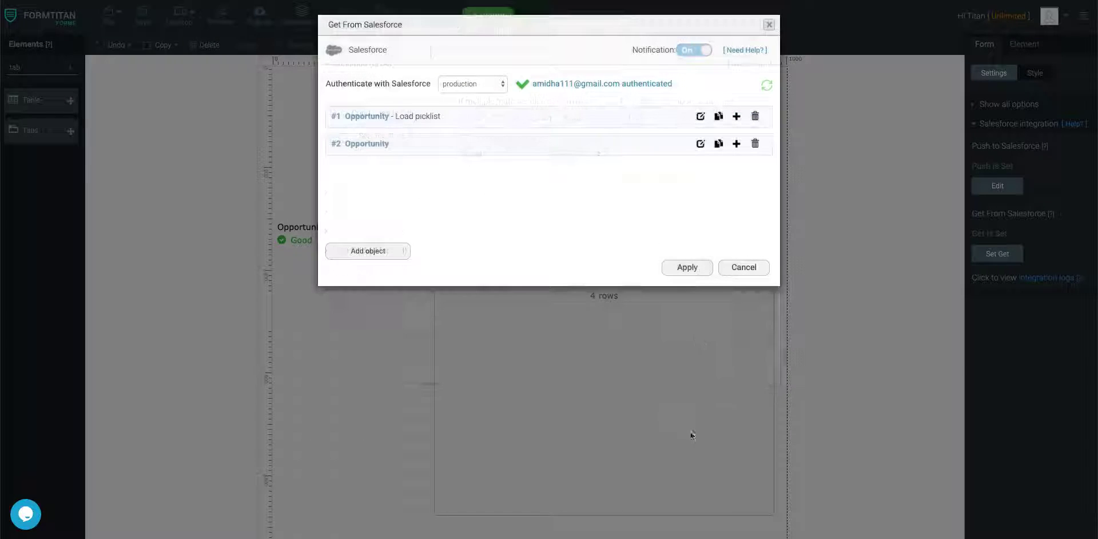
pyautogui.click(663, 267)
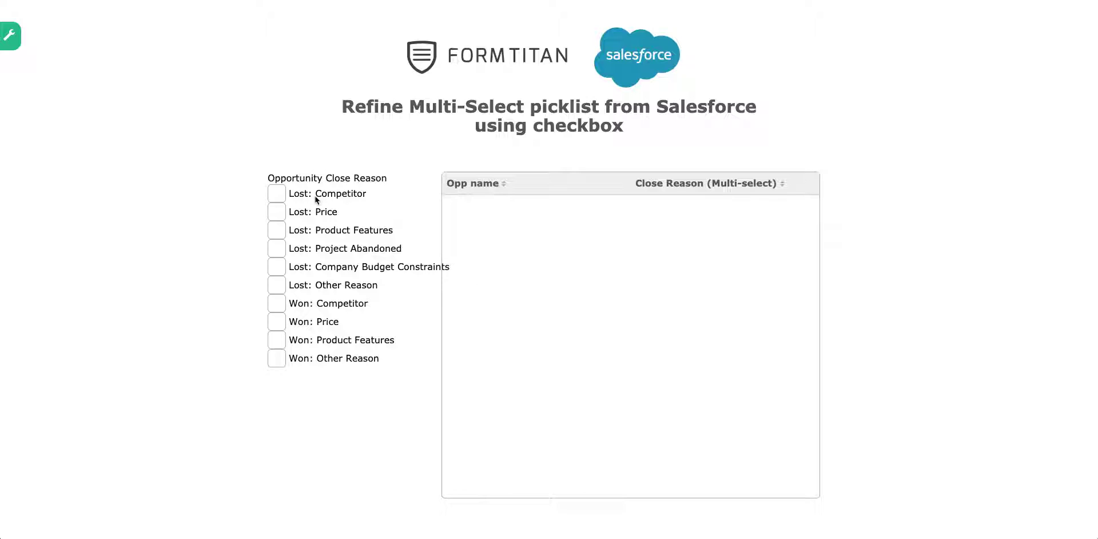
pyautogui.click(278, 194)
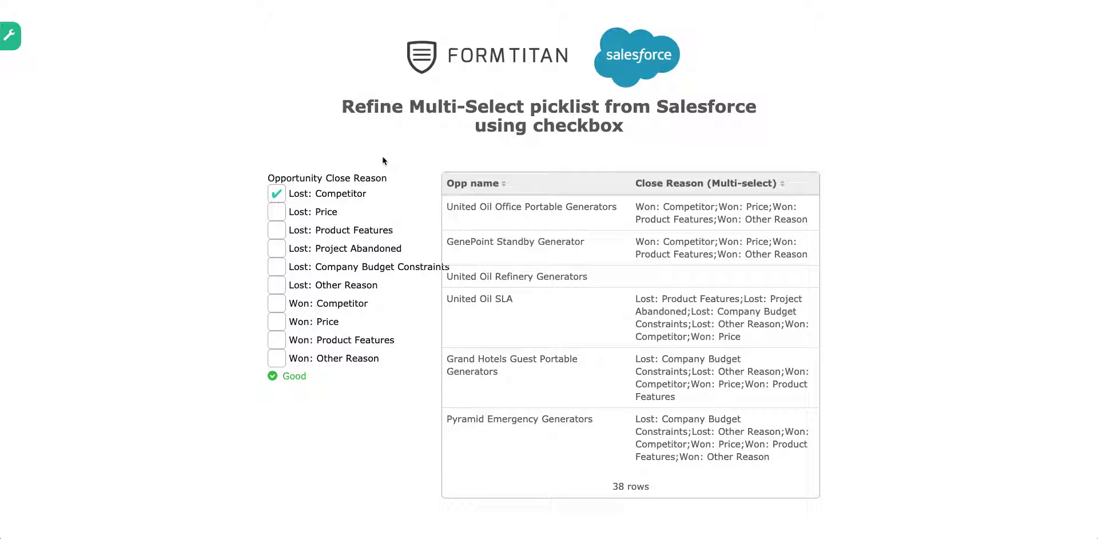
pyautogui.scroll(-1, 617, 310)
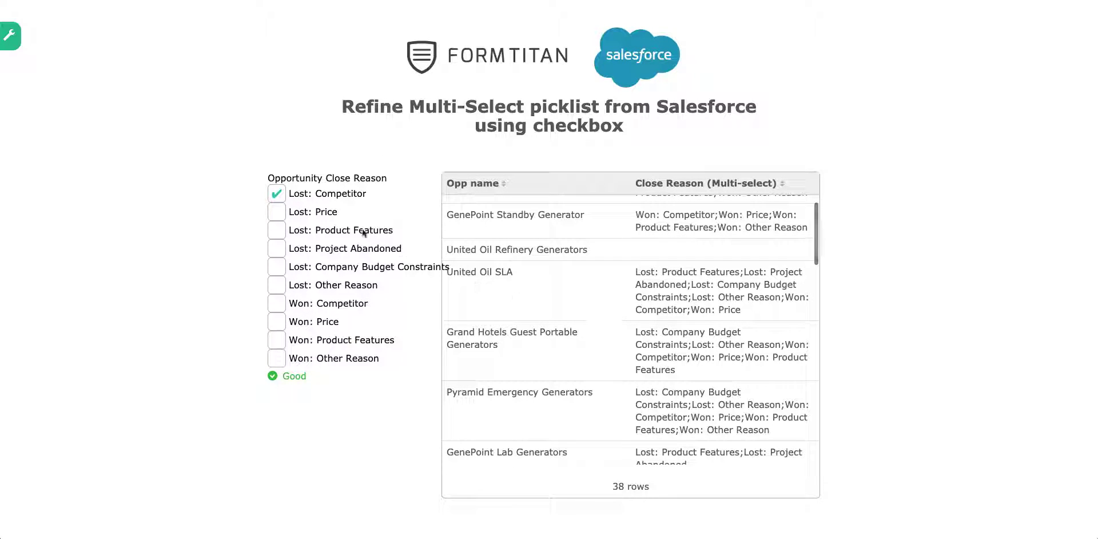
pyautogui.click(277, 211)
pyautogui.scroll(-3, 534, 229)
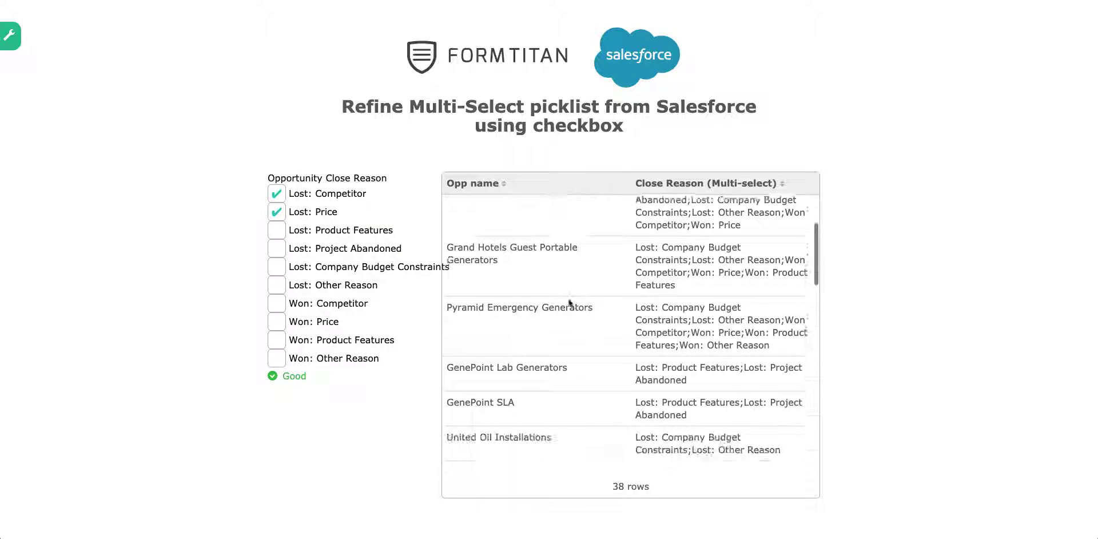
pyautogui.click(277, 231)
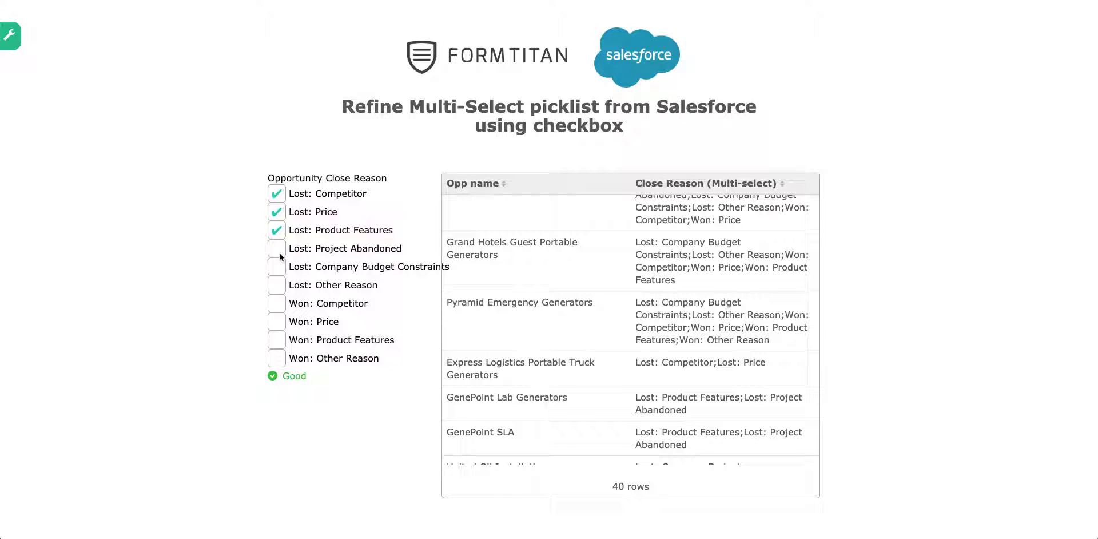
pyautogui.click(279, 251)
pyautogui.click(281, 267)
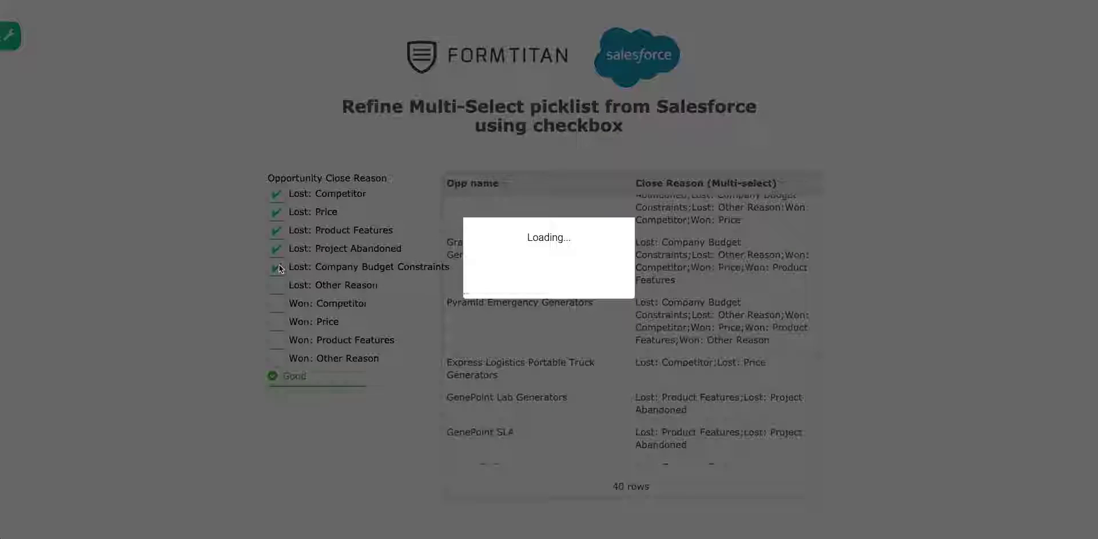
pyautogui.click(281, 282)
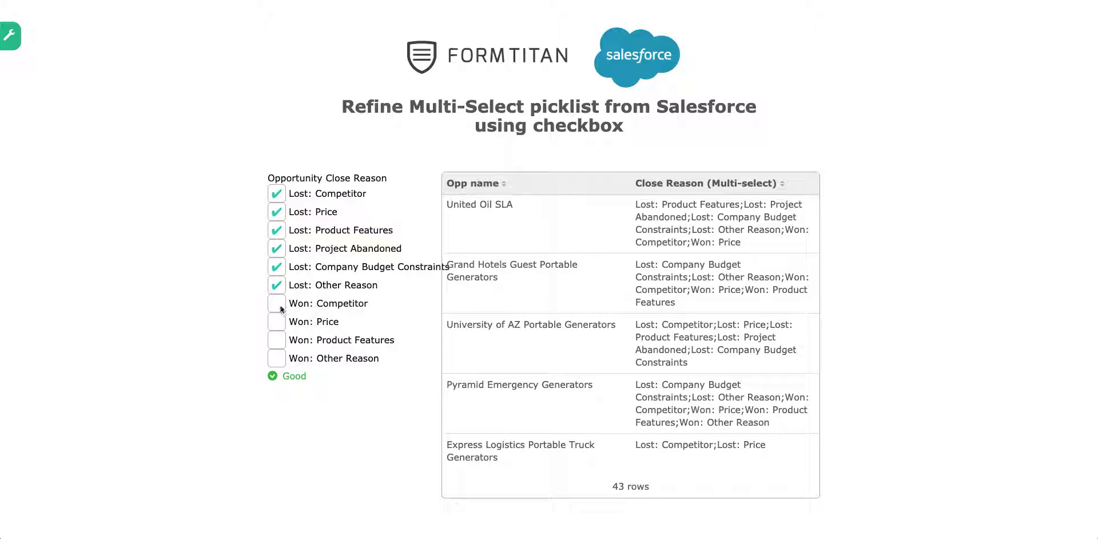
pyautogui.click(280, 304)
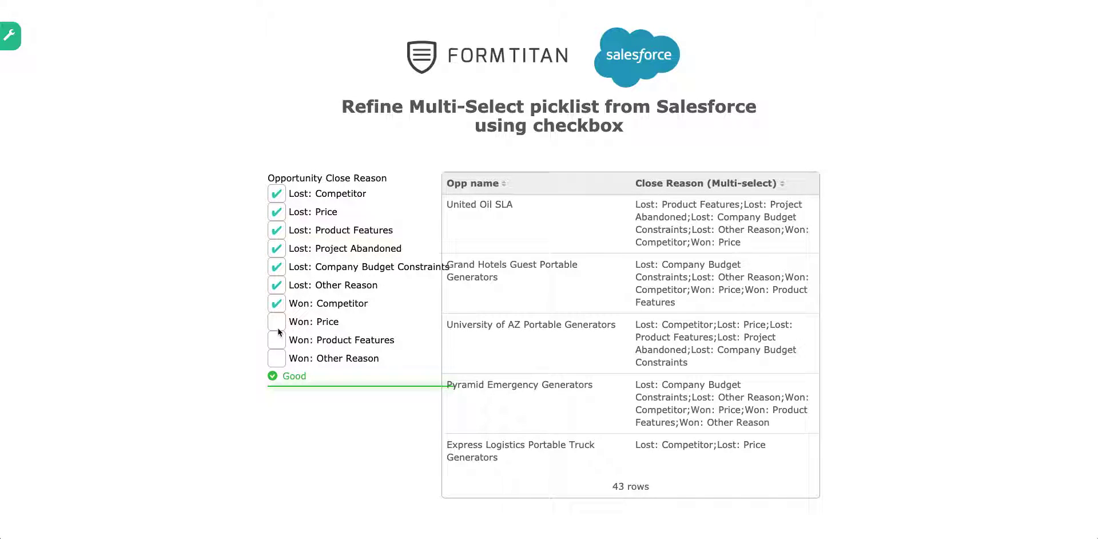
pyautogui.click(278, 328)
pyautogui.click(278, 343)
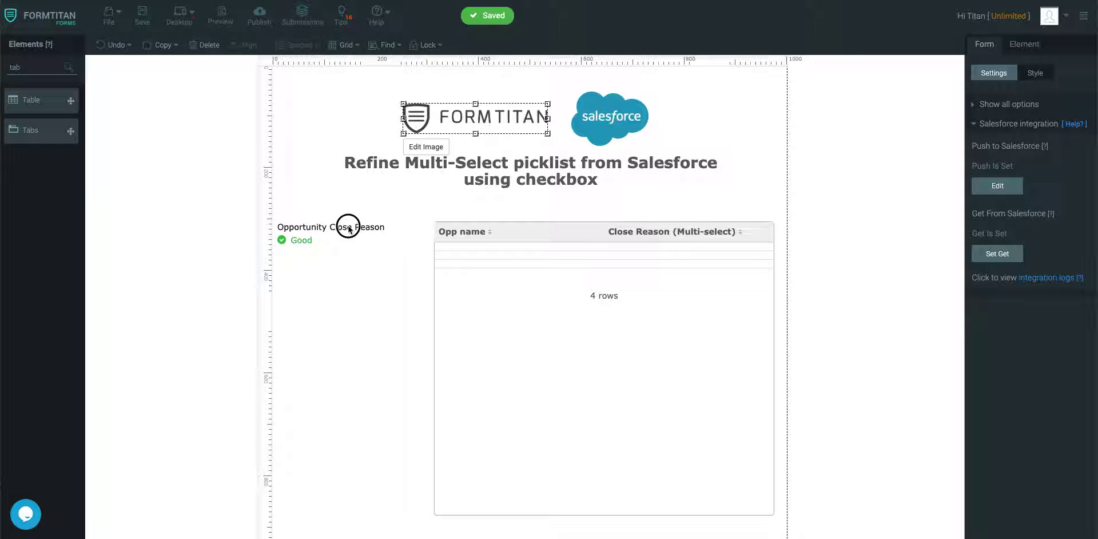
# Step: Change the #2 Opportunity query's Close Reason condition from Excludes to Includes OR, then save the form
pyautogui.click(349, 229)
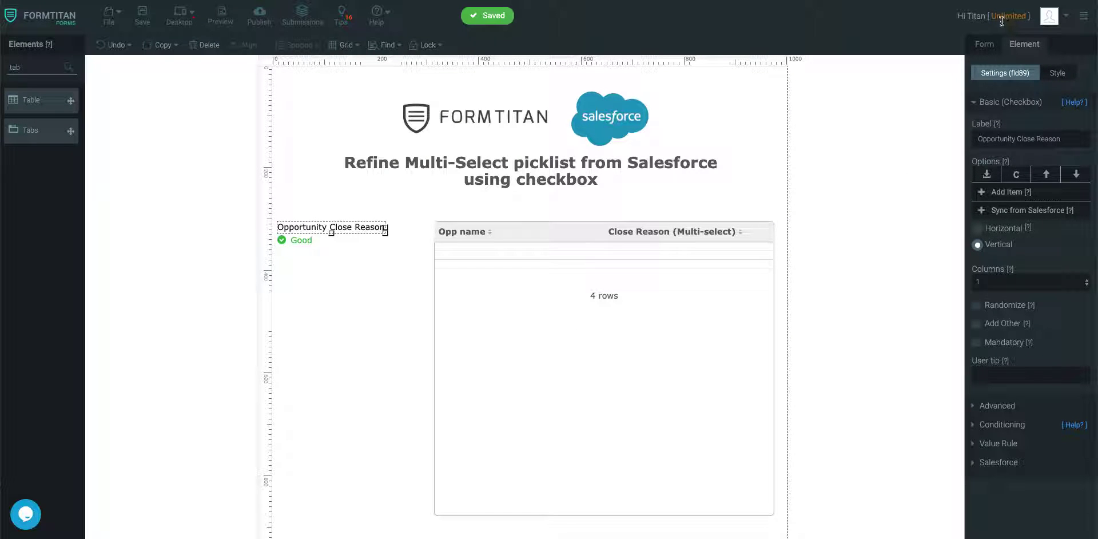
pyautogui.click(984, 46)
pyautogui.click(995, 252)
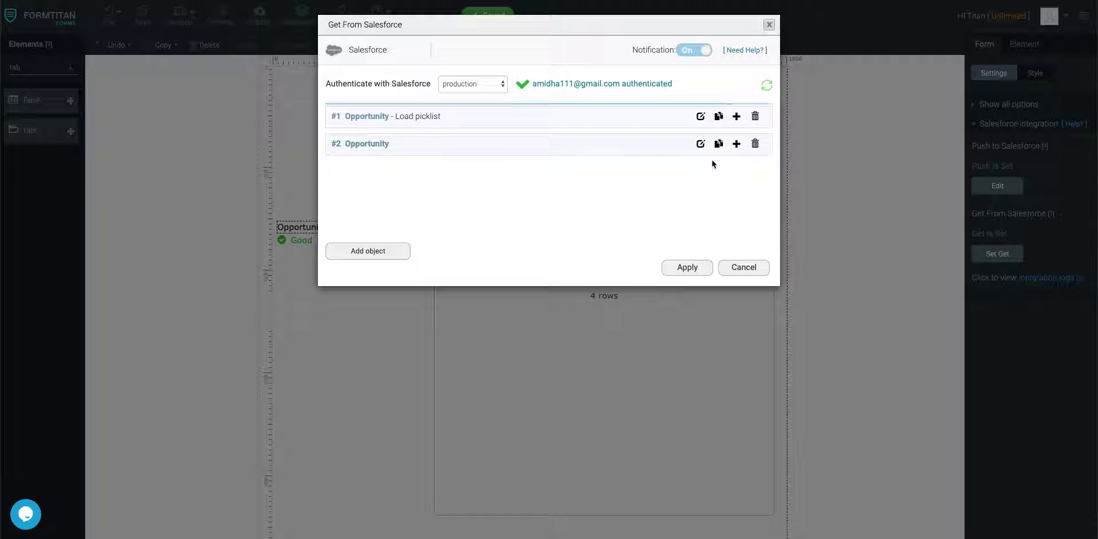
pyautogui.click(701, 144)
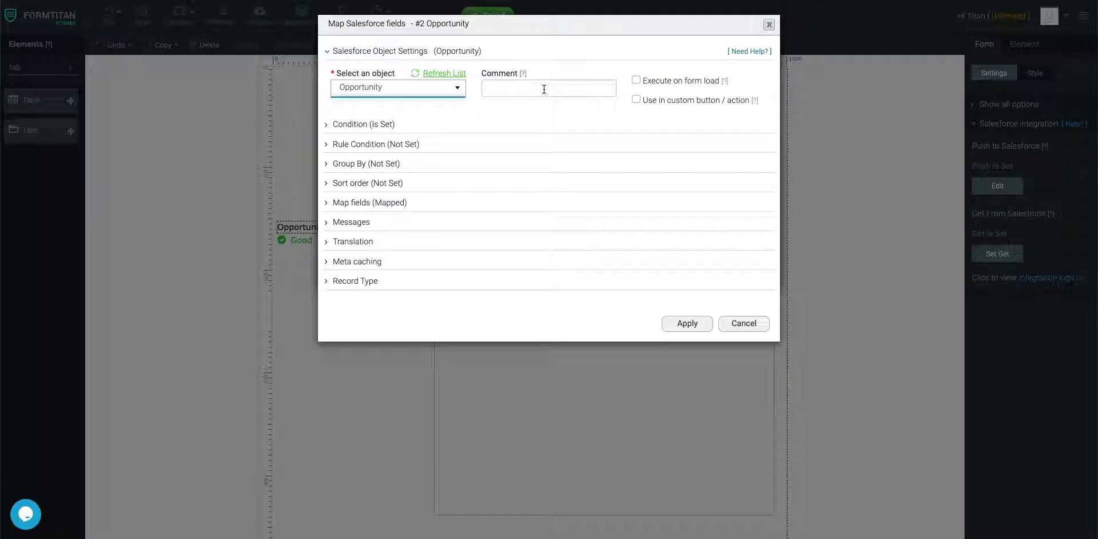
pyautogui.click(364, 124)
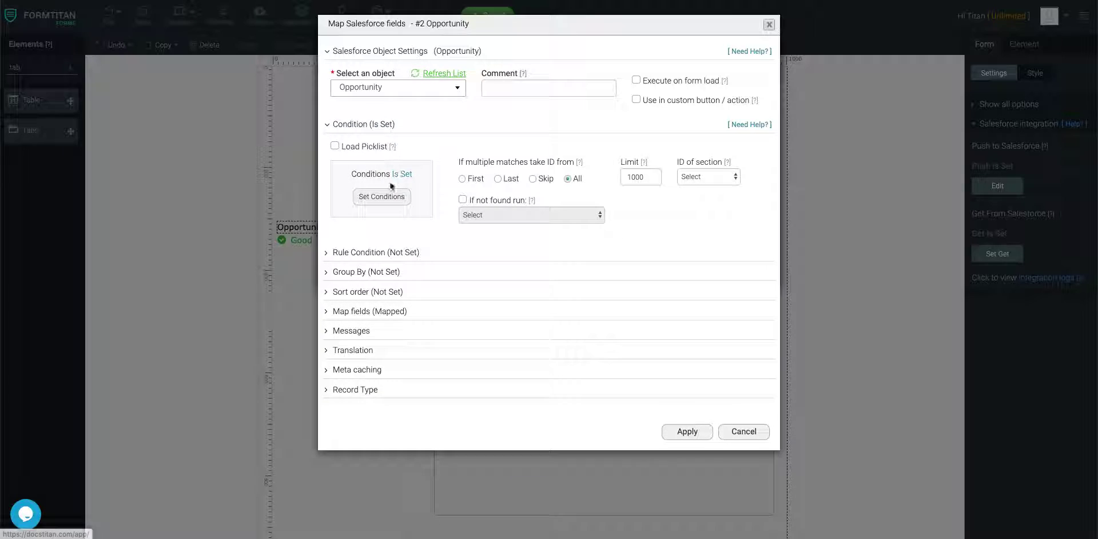
pyautogui.click(390, 186)
pyautogui.click(503, 54)
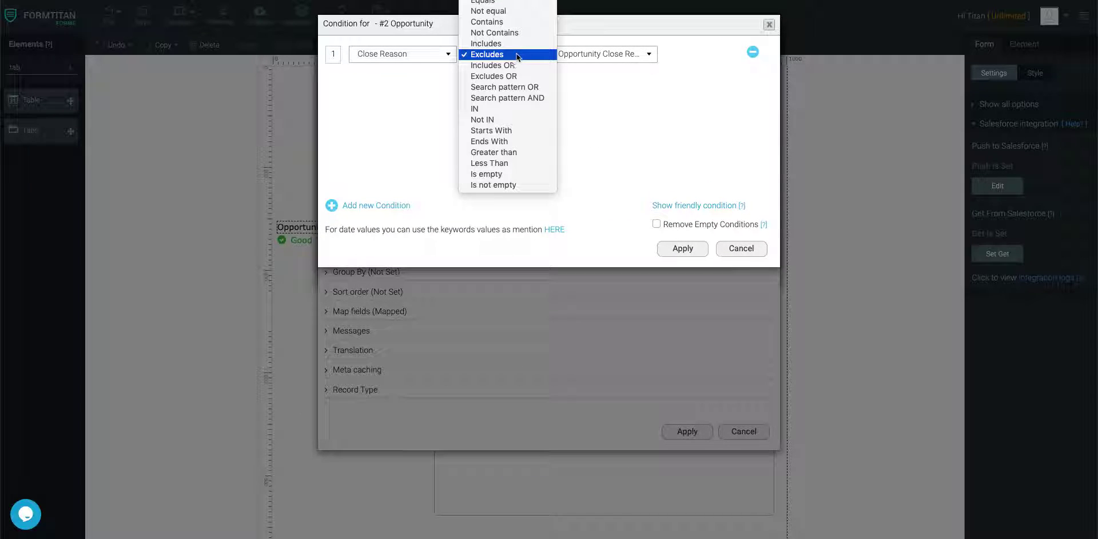
pyautogui.click(493, 65)
pyautogui.click(670, 258)
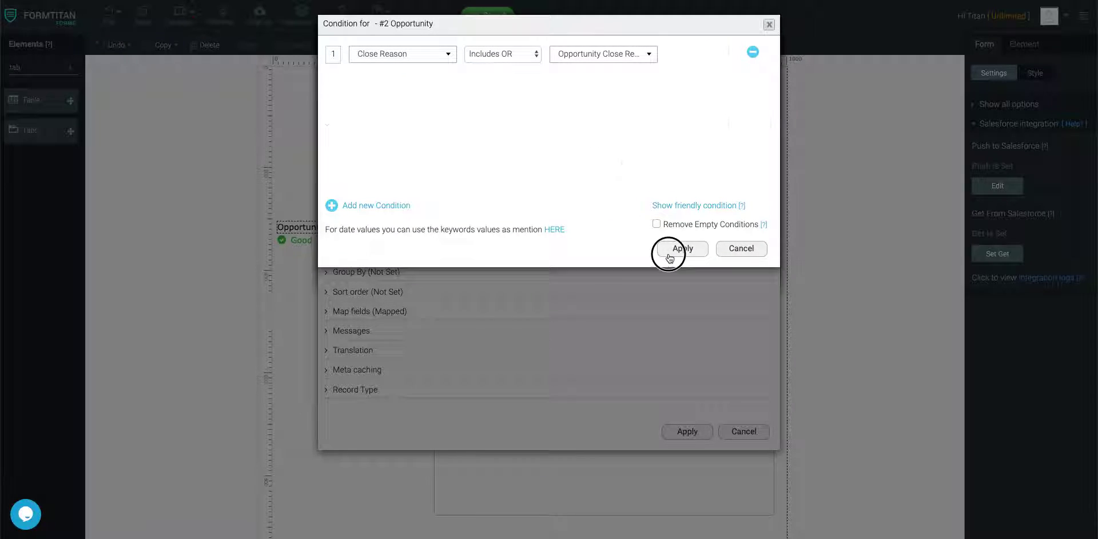
pyautogui.click(699, 430)
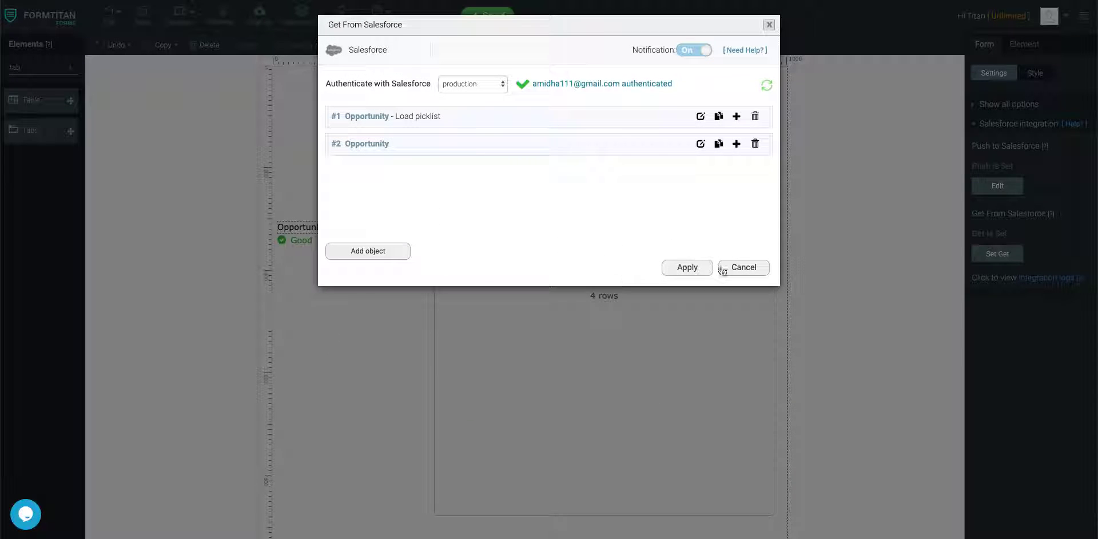
pyautogui.click(688, 267)
pyautogui.click(142, 17)
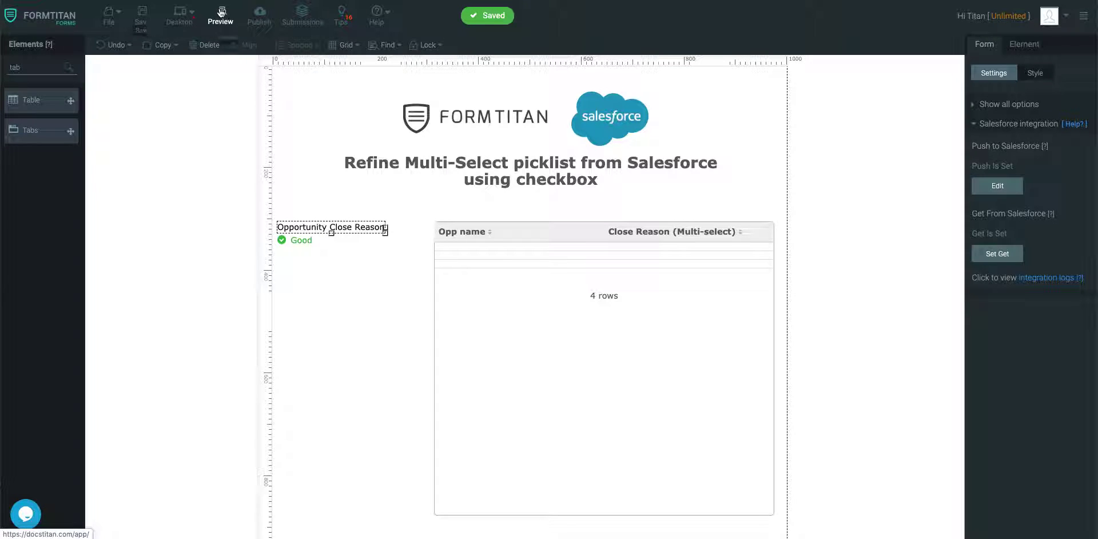
# Step: In preview, tick all ten Close Reason boxes, Lost: Competitor through Won: Other Reason, showing 22 opportunities
pyautogui.click(221, 12)
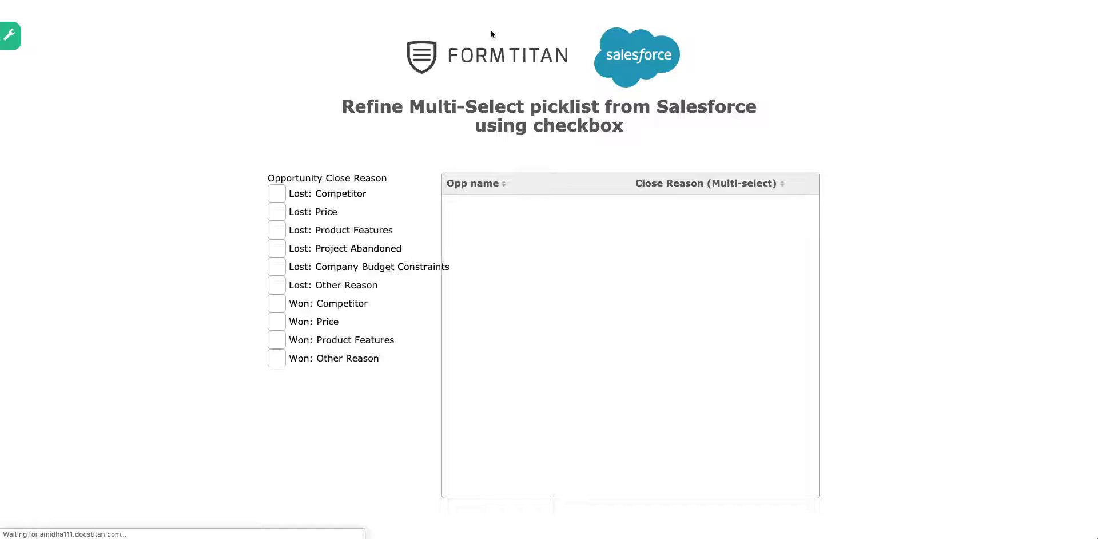
pyautogui.click(277, 194)
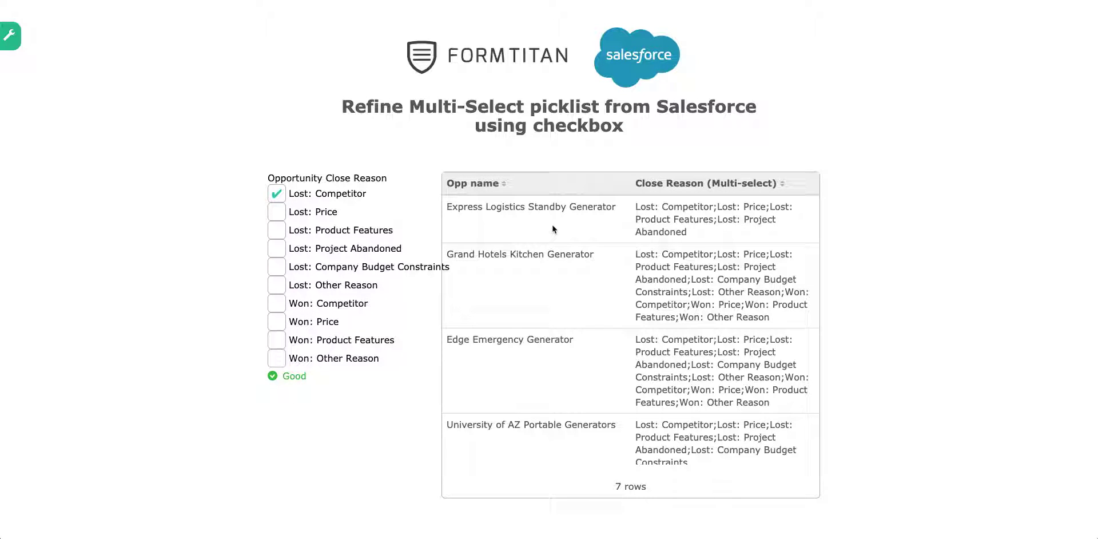
pyautogui.click(277, 211)
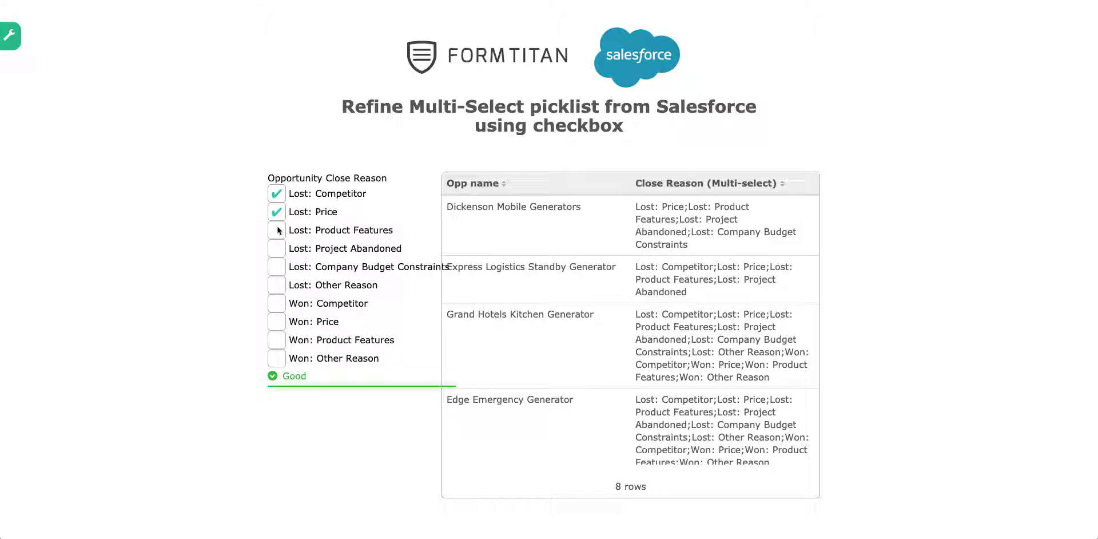
pyautogui.click(277, 230)
pyautogui.click(278, 248)
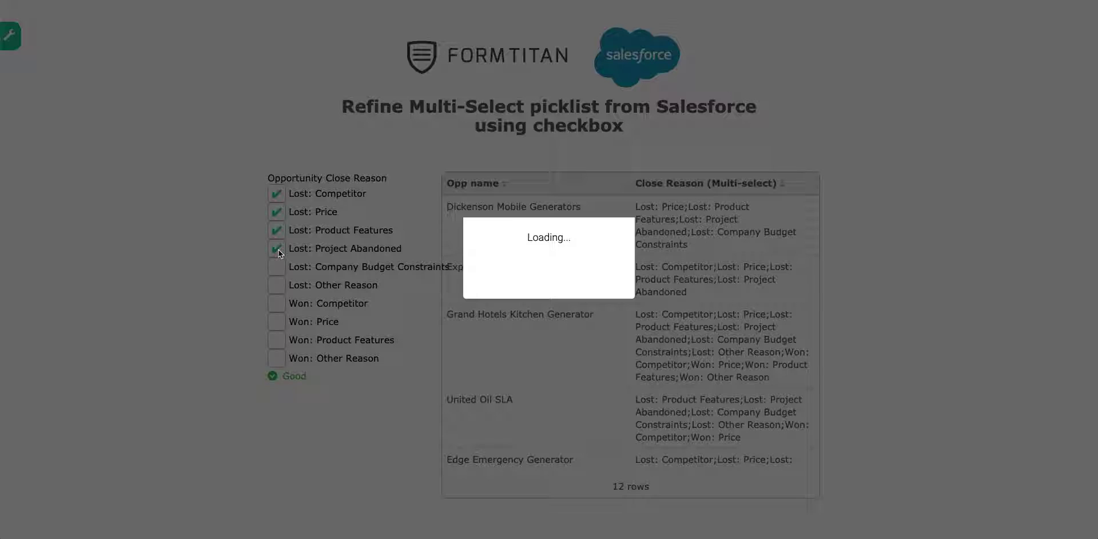
pyautogui.click(278, 268)
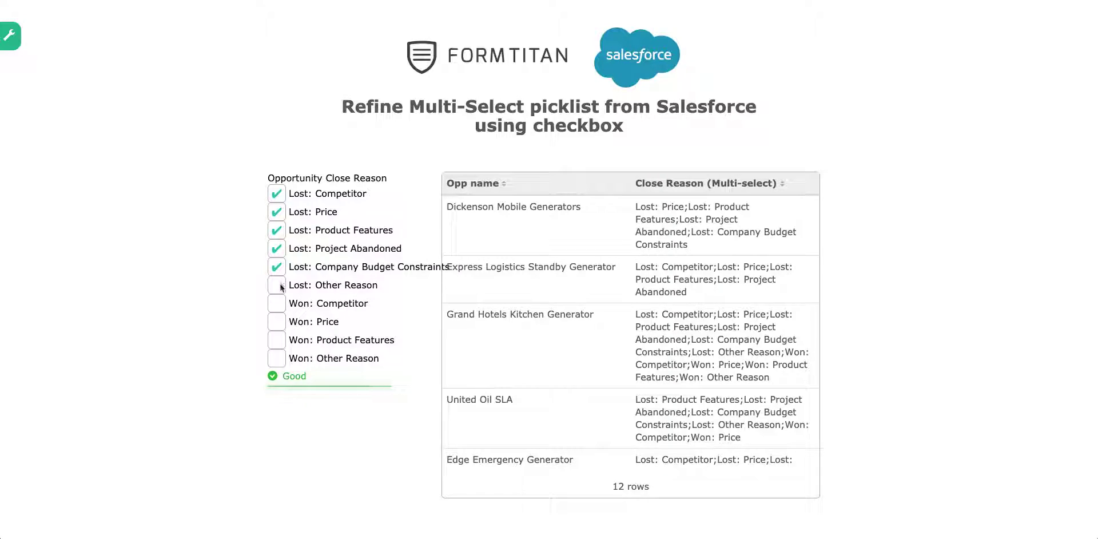
pyautogui.click(281, 287)
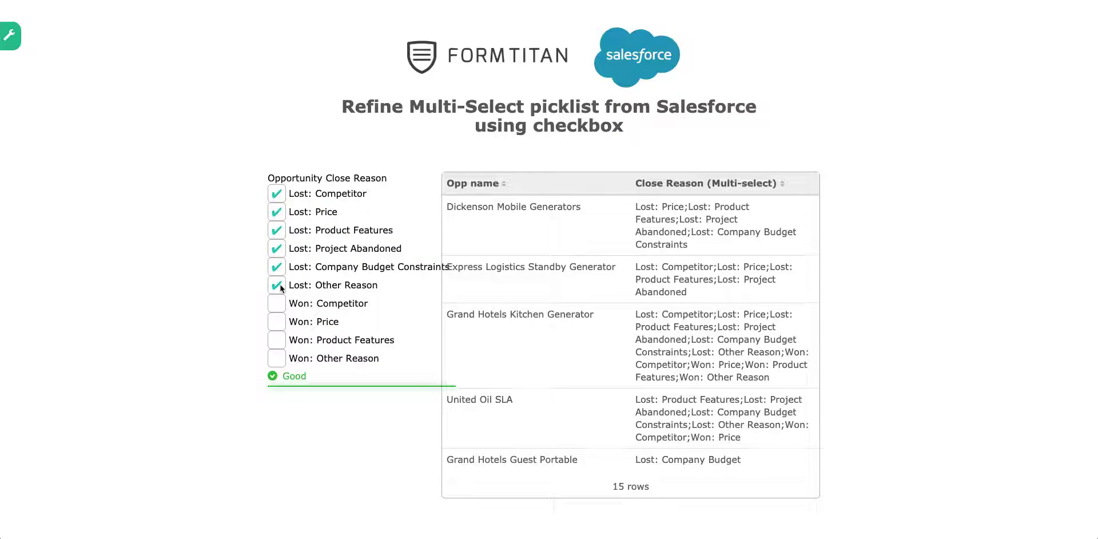
pyautogui.click(278, 303)
pyautogui.click(278, 321)
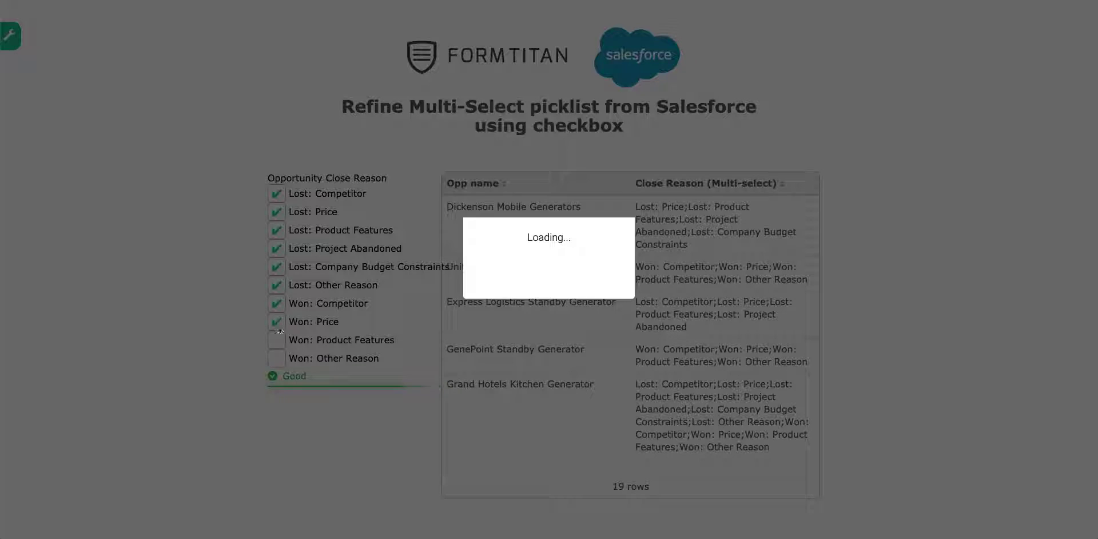
pyautogui.click(278, 343)
pyautogui.click(277, 358)
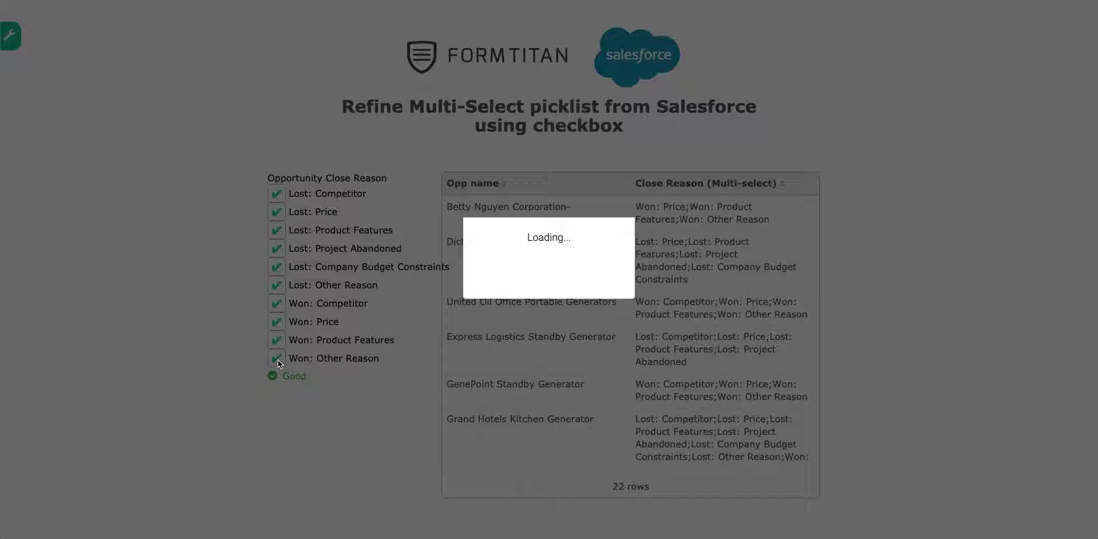